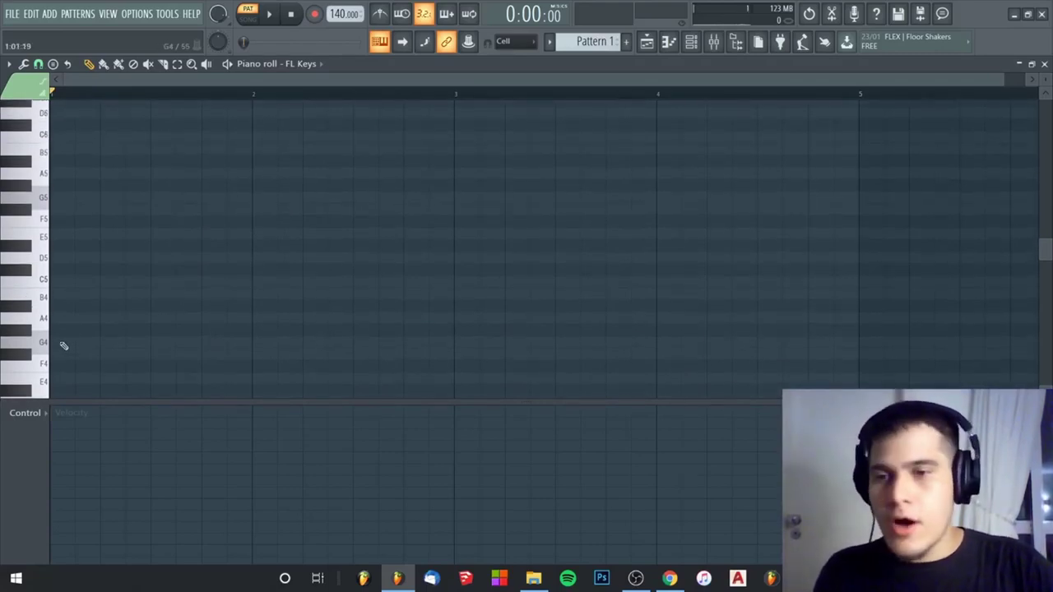
- Place one-bar G4 and B4 notes at the start of the pattern, adding a temporary A4 counting note between them and deleting it
{"action": "left_click", "coordinate": [63, 345]}
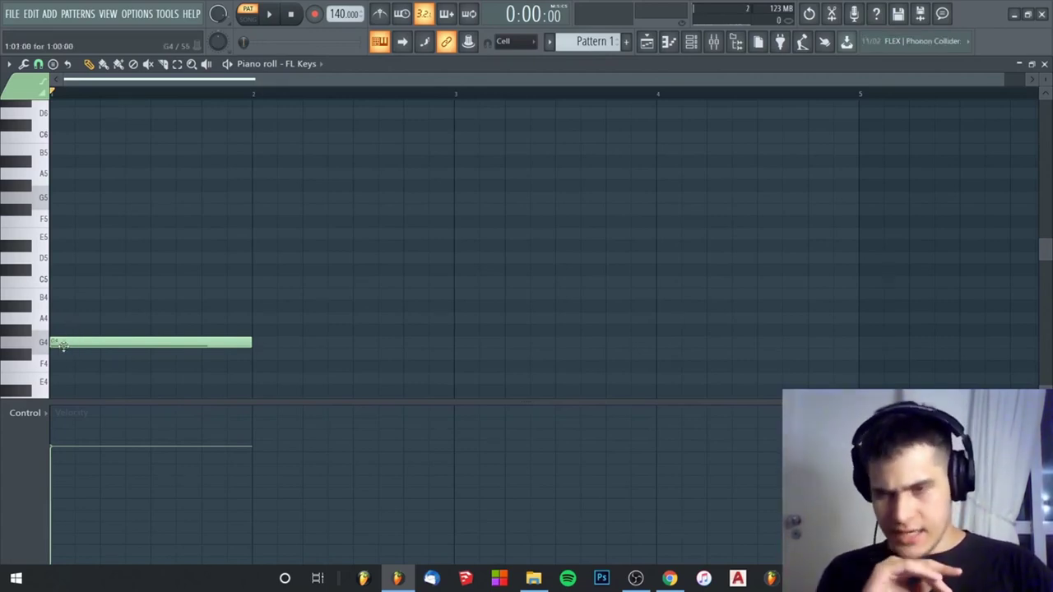
{"action": "left_click", "coordinate": [67, 344]}
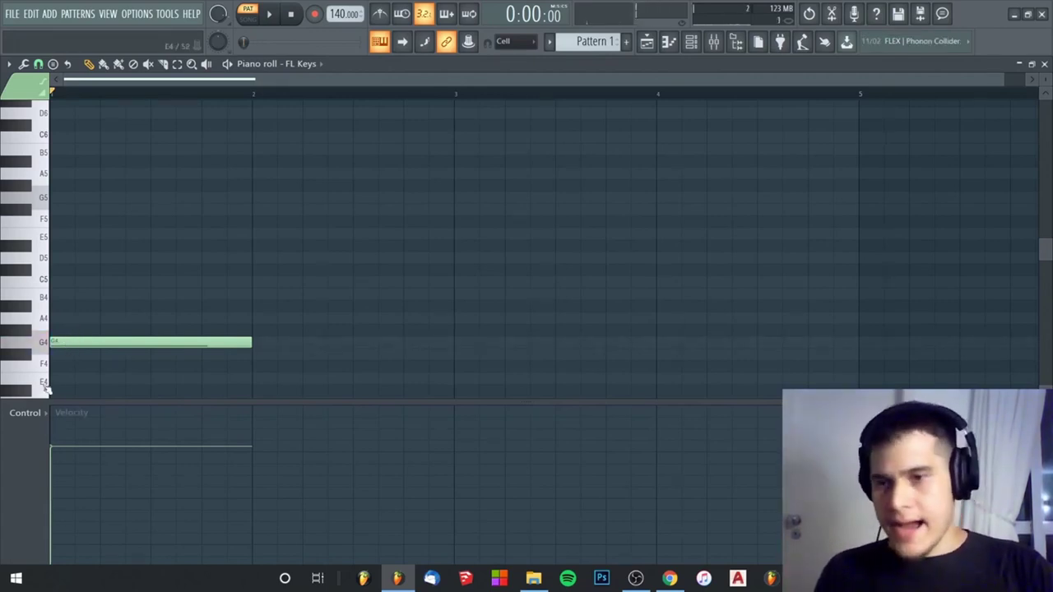
{"action": "left_click", "coordinate": [56, 344]}
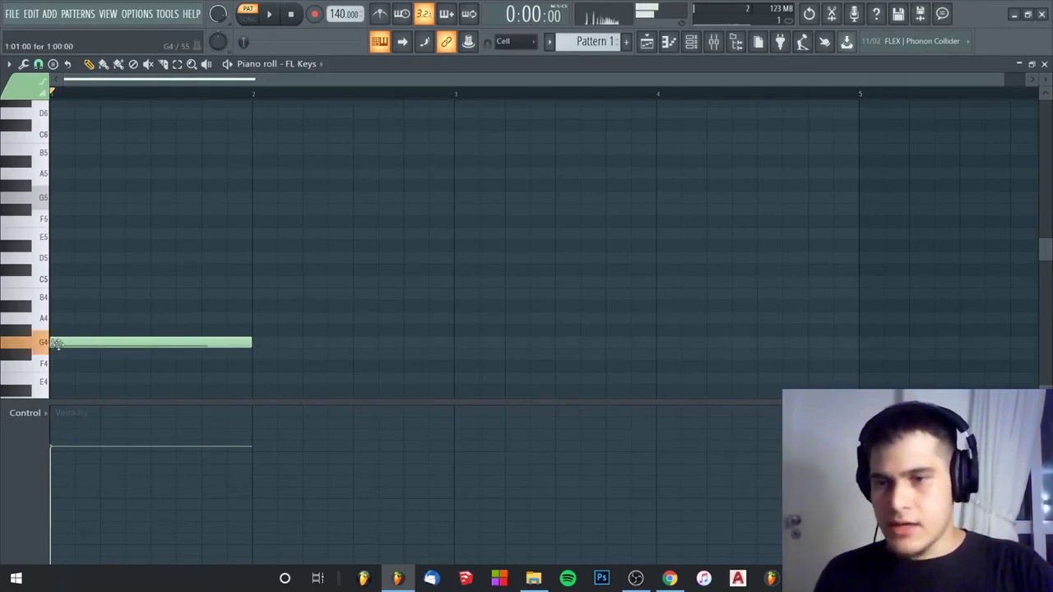
{"action": "left_click", "coordinate": [52, 319]}
{"action": "left_click", "coordinate": [54, 295]}
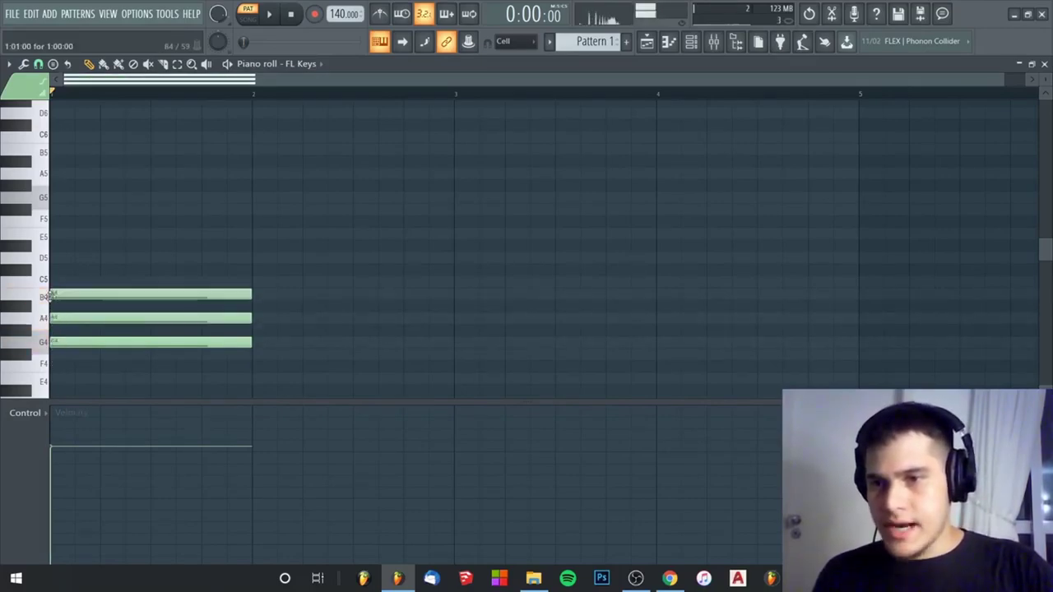
{"action": "right_click", "coordinate": [70, 318]}
- Stack one-bar D5 and F#5 notes onto the chord, using temporary C5 and E5 notes to count and removing them
{"action": "left_click", "coordinate": [56, 280]}
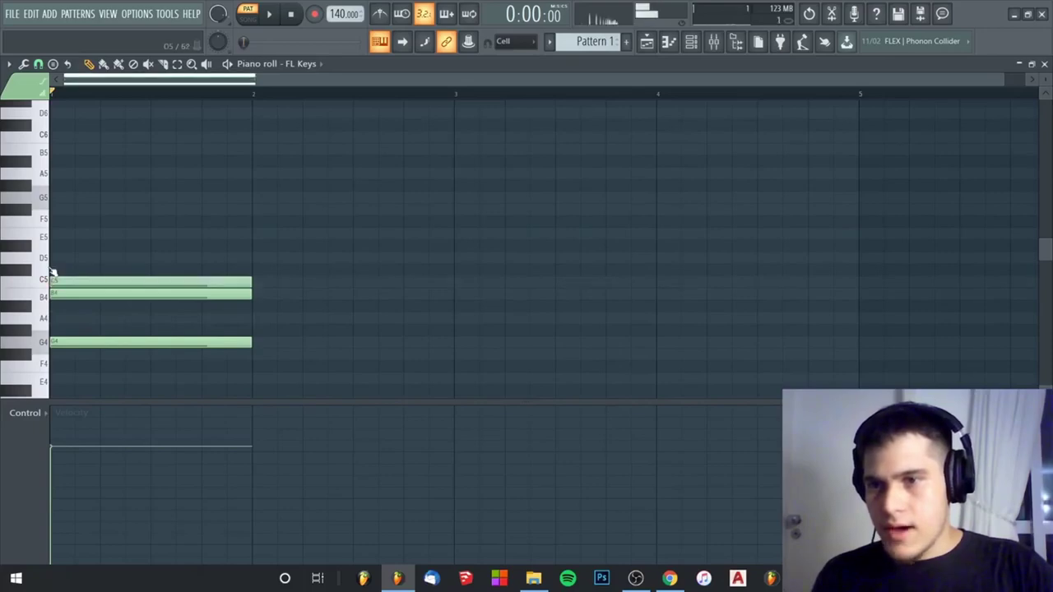
{"action": "left_click", "coordinate": [54, 258]}
{"action": "right_click", "coordinate": [66, 280]}
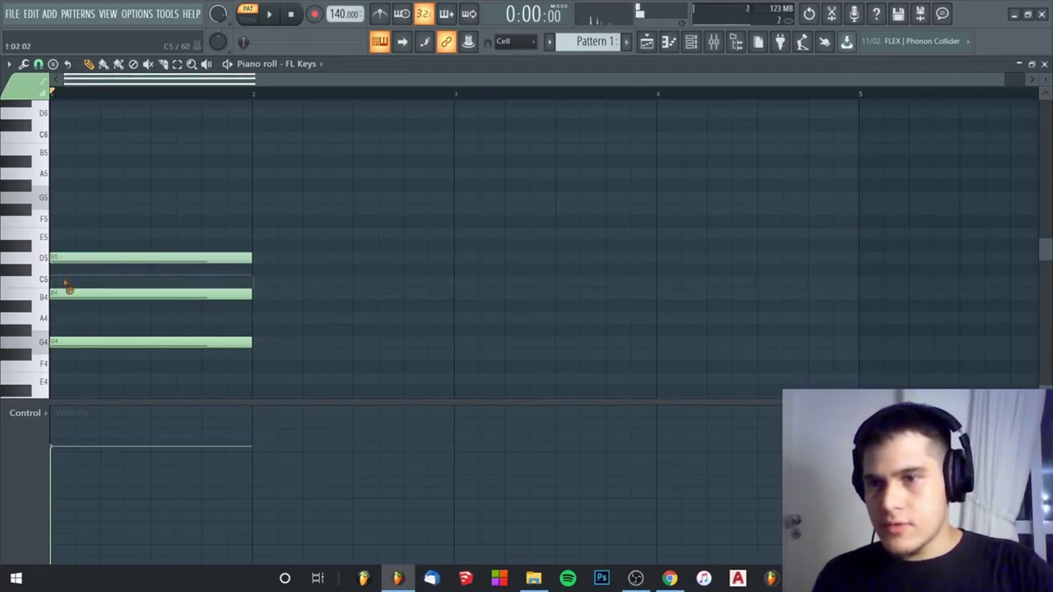
{"action": "left_click", "coordinate": [59, 237]}
{"action": "left_click", "coordinate": [58, 211]}
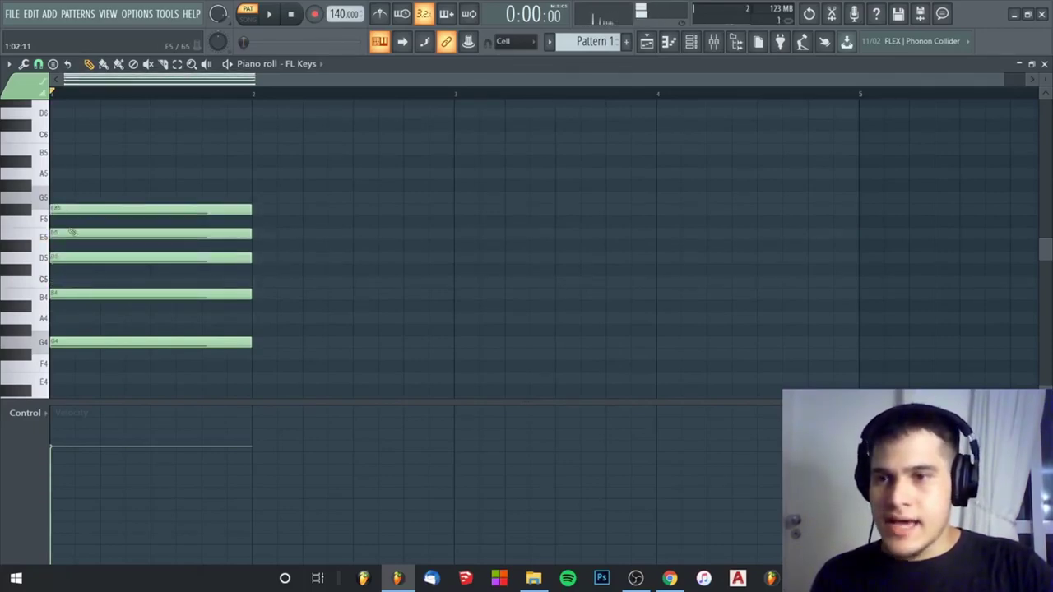
{"action": "right_click", "coordinate": [72, 233]}
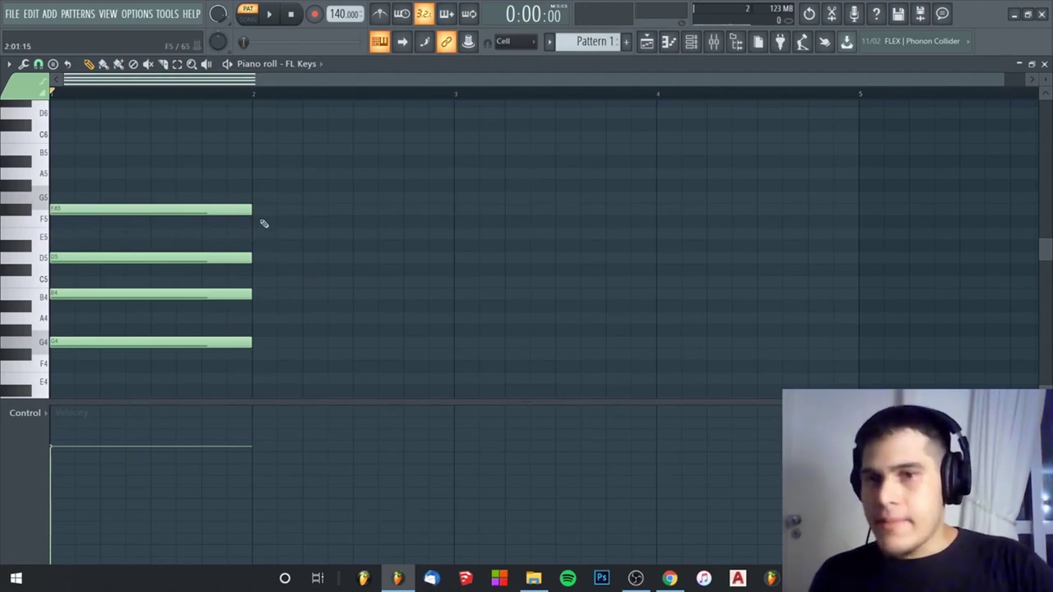
- Select the chord's top F#5 note and audition its pitch on the keyboard
{"action": "left_click_drag", "start_coordinate": [260, 225], "coordinate": [153, 201]}
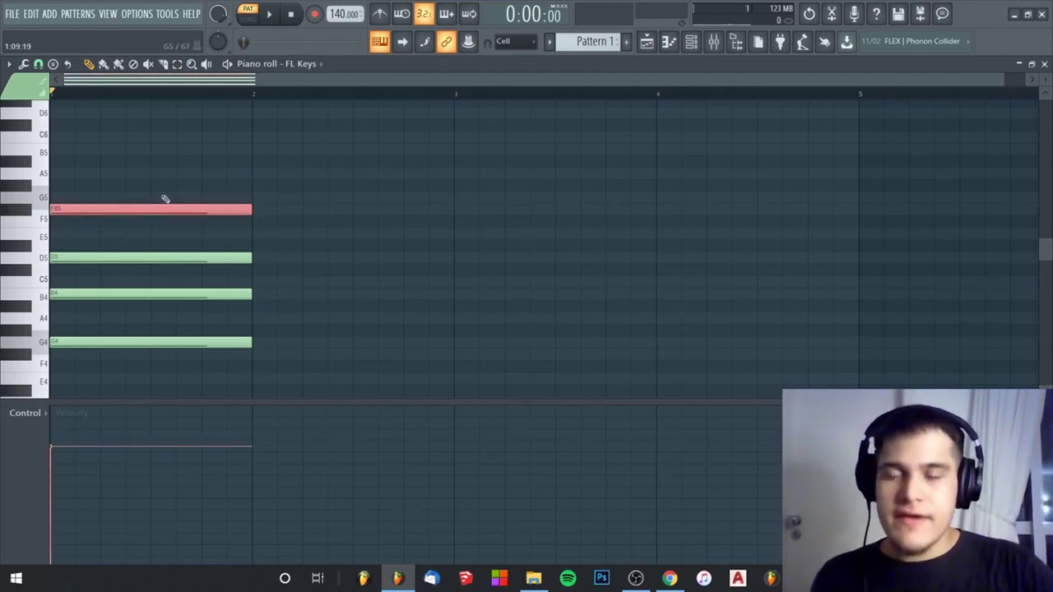
{"action": "scroll", "coordinate": [151, 205], "scroll_direction": "down", "scroll_amount": 3}
{"action": "scroll", "coordinate": [200, 211], "scroll_direction": "up", "scroll_amount": 2}
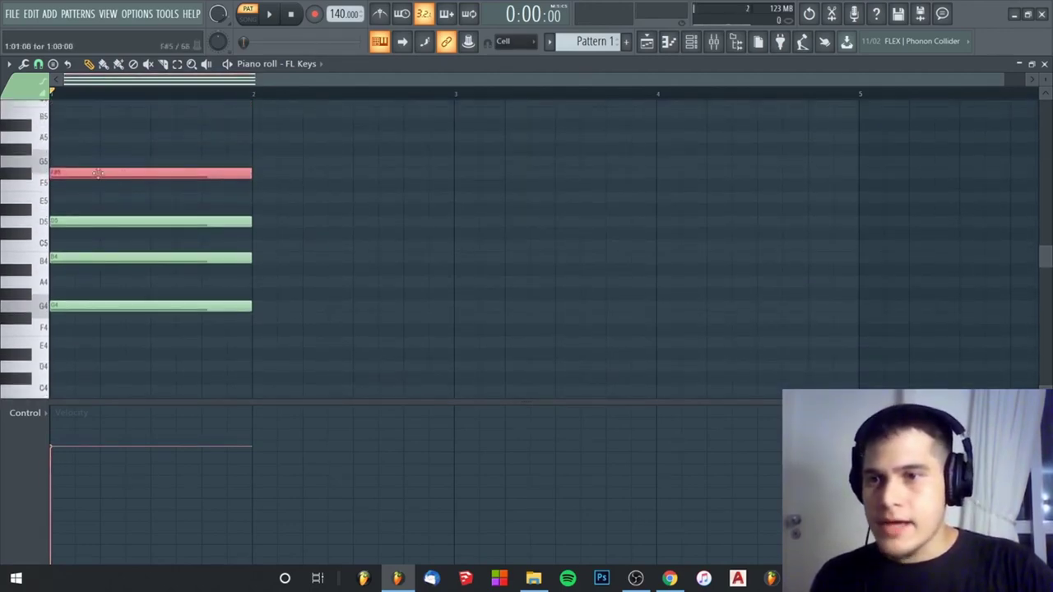
{"action": "left_click", "coordinate": [28, 178]}
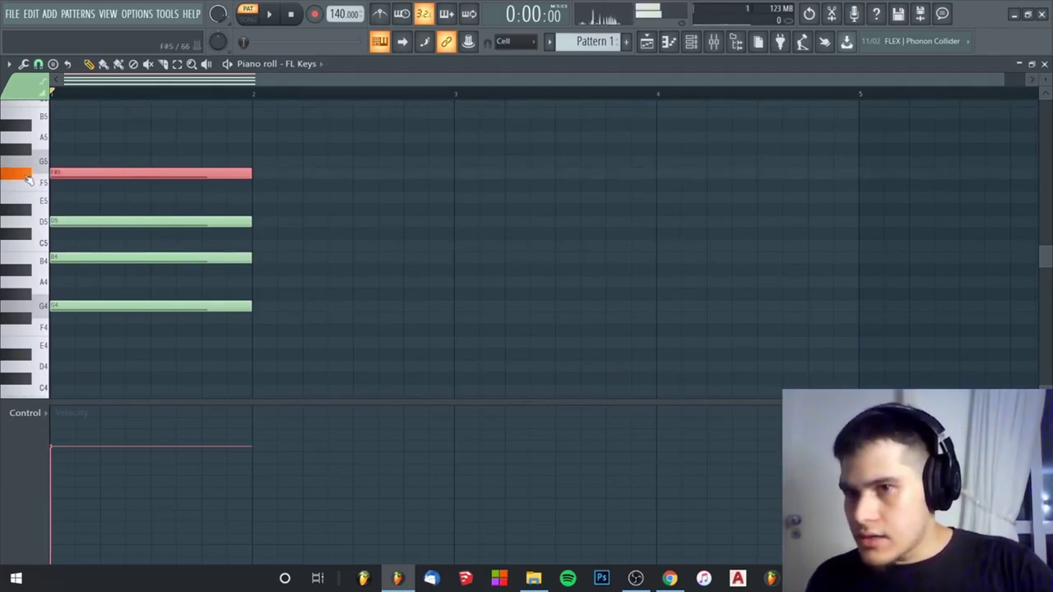
{"action": "left_click", "coordinate": [20, 173]}
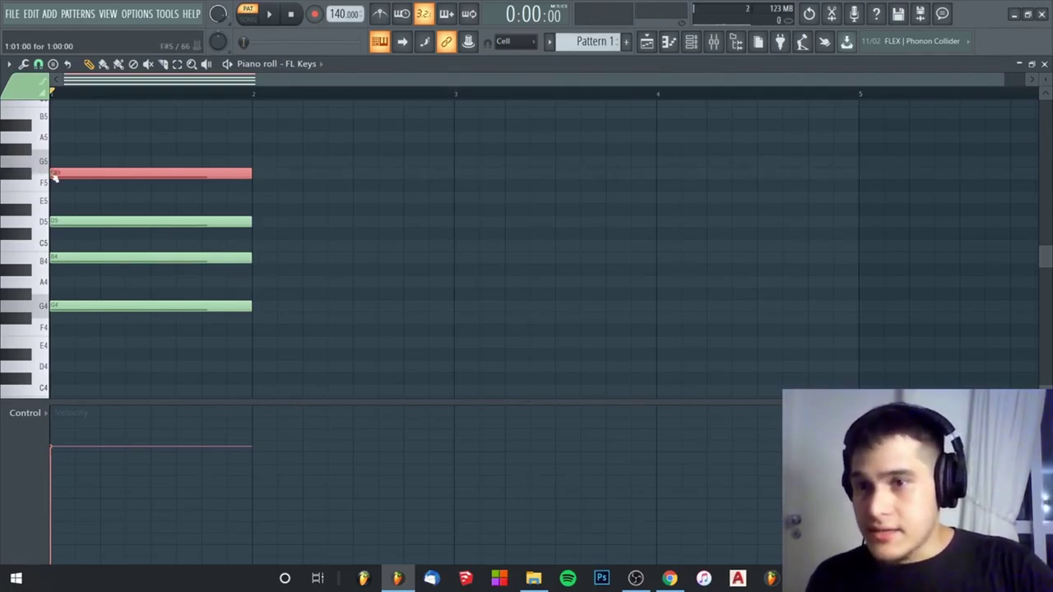
- Try a one-bar F#4 note just below the chord's root after auditioning its pitch, and remove it
{"action": "scroll", "coordinate": [62, 263], "scroll_direction": "down", "scroll_amount": 2}
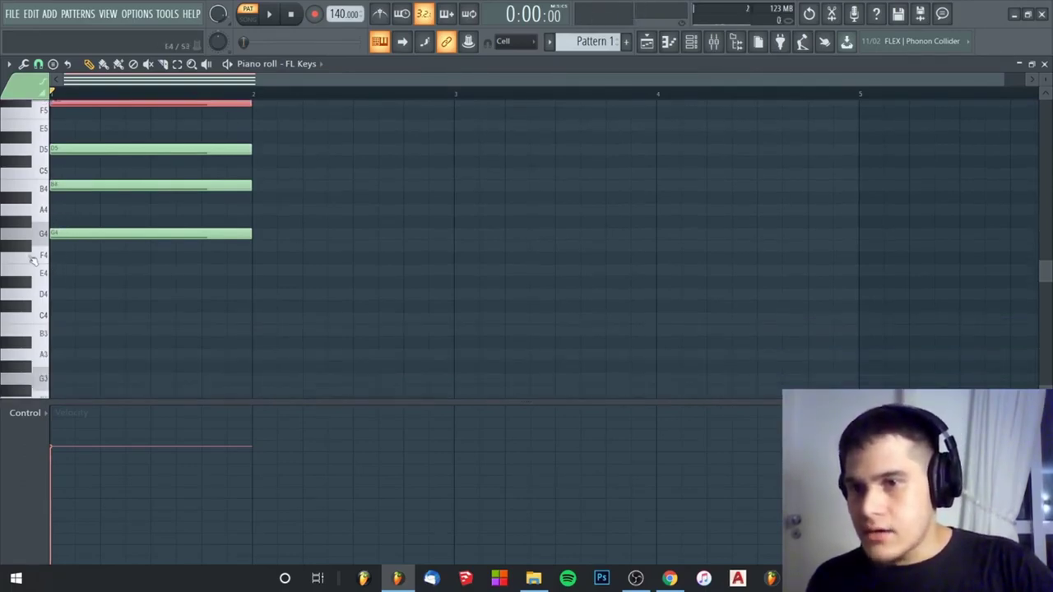
{"action": "left_click", "coordinate": [29, 247]}
{"action": "left_click", "coordinate": [58, 252]}
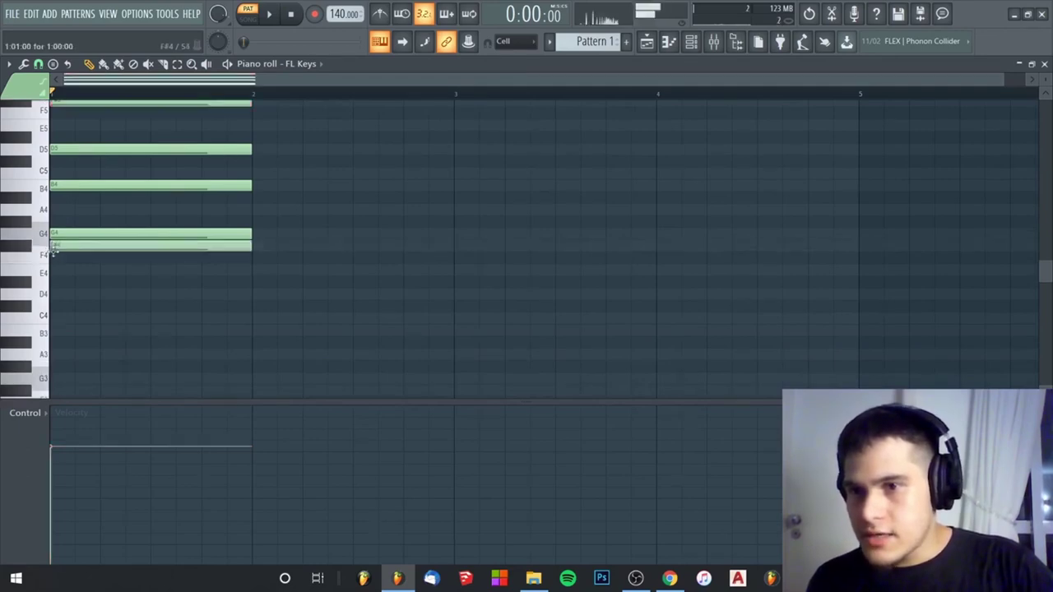
{"action": "right_click", "coordinate": [69, 247]}
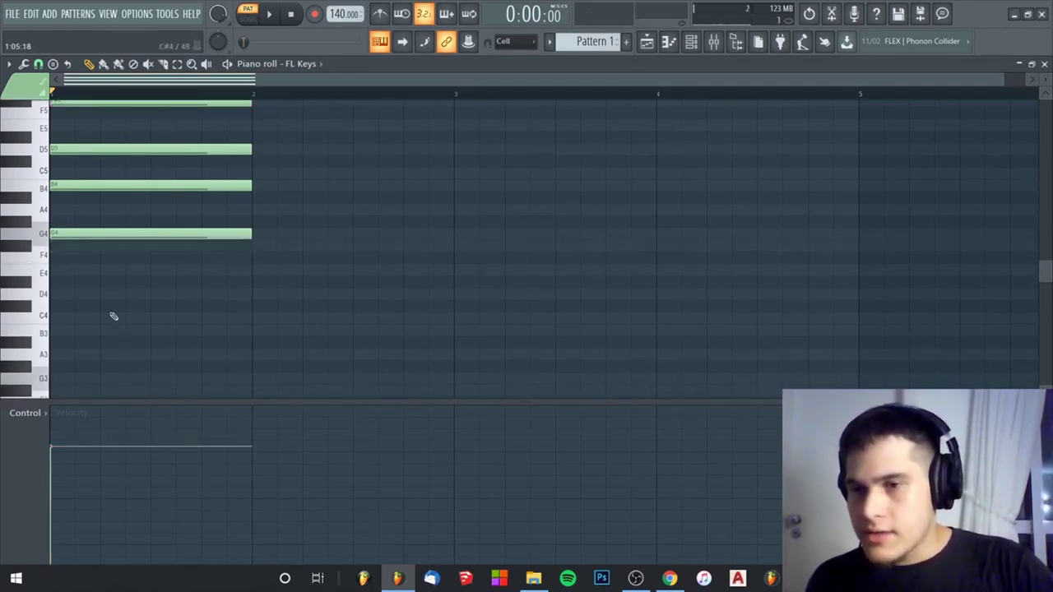
- Audition F#3 and try it as a one-bar note below the G4 chord
{"action": "scroll", "coordinate": [112, 315], "scroll_direction": "down", "scroll_amount": 2}
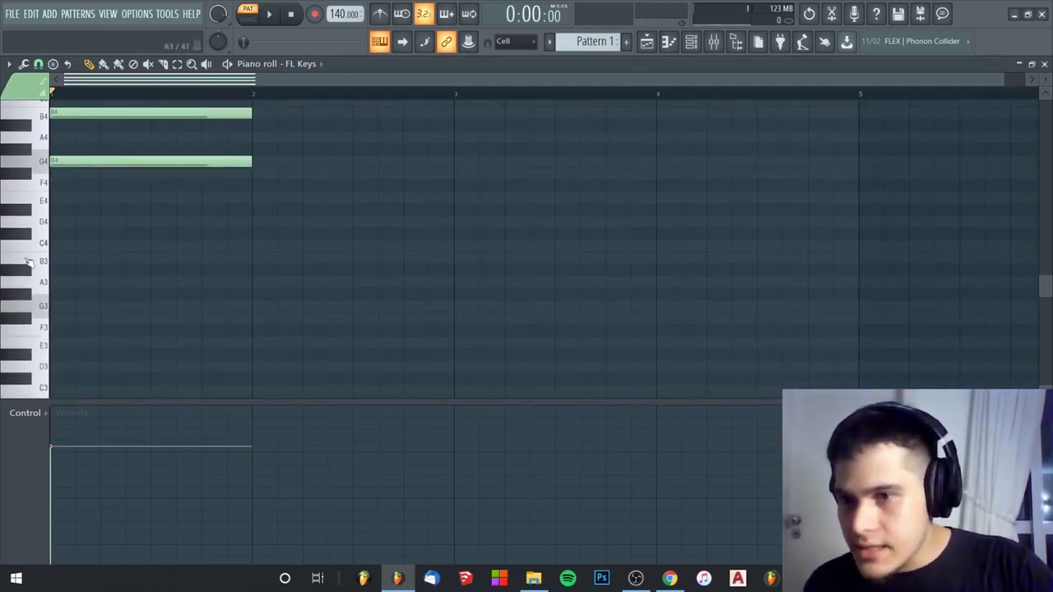
{"action": "left_click", "coordinate": [25, 329]}
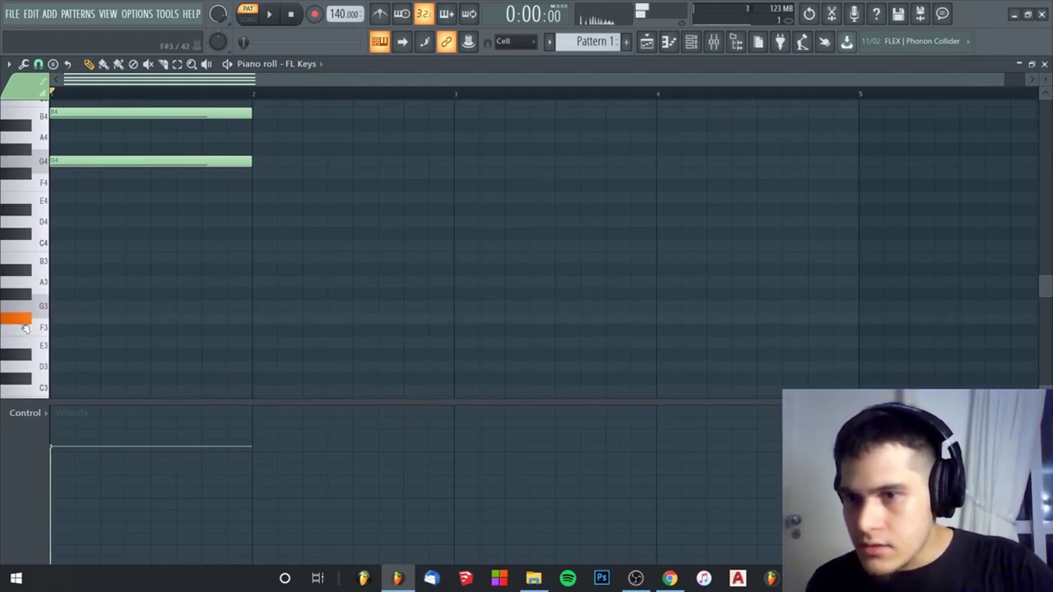
{"action": "scroll", "coordinate": [52, 318], "scroll_direction": "up", "scroll_amount": 4}
{"action": "scroll", "coordinate": [137, 195], "scroll_direction": "down", "scroll_amount": 4}
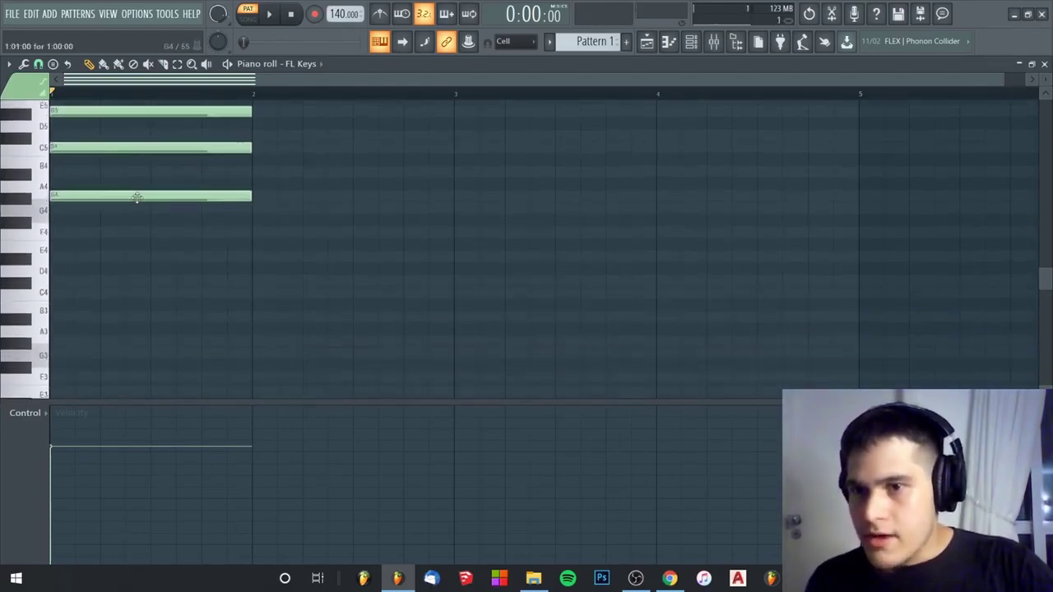
{"action": "left_click", "coordinate": [57, 320]}
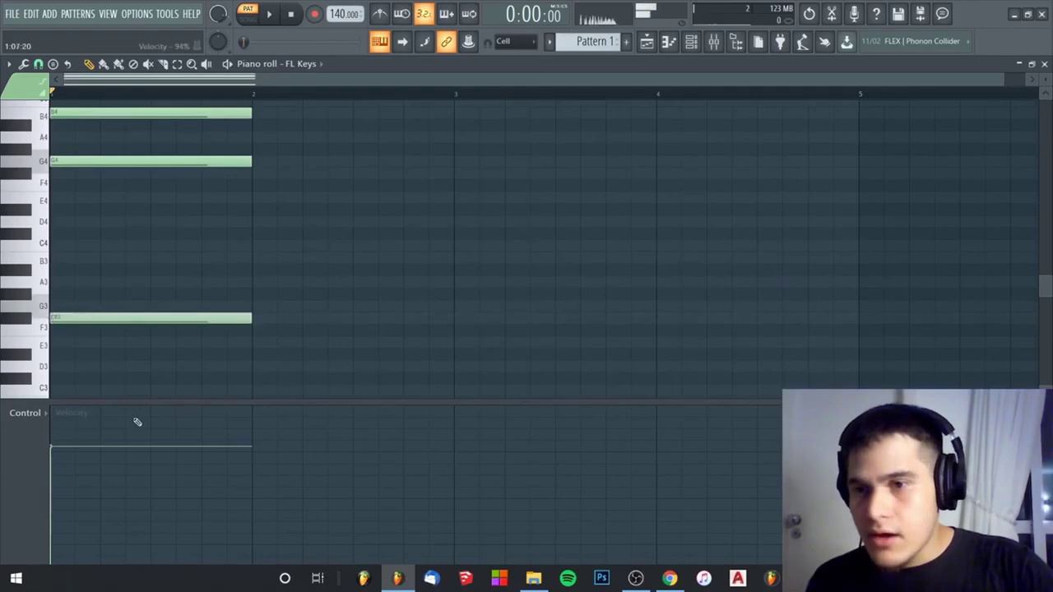
{"action": "scroll", "coordinate": [91, 329], "scroll_direction": "up", "scroll_amount": 5}
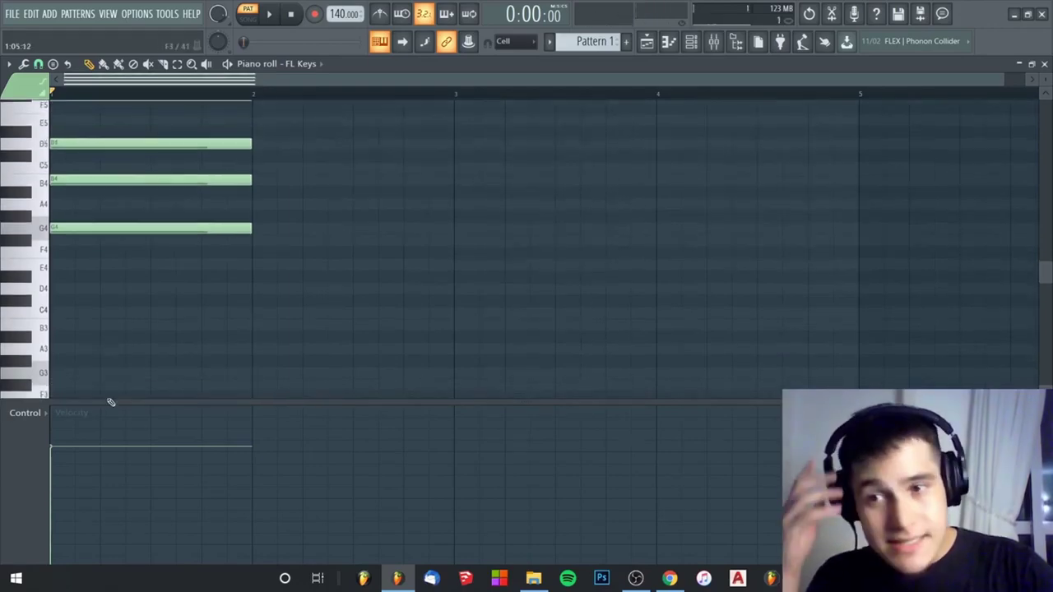
- Raise the chord's F#5 note one octave to F#6 and play the pattern back
{"action": "left_click", "coordinate": [118, 274]}
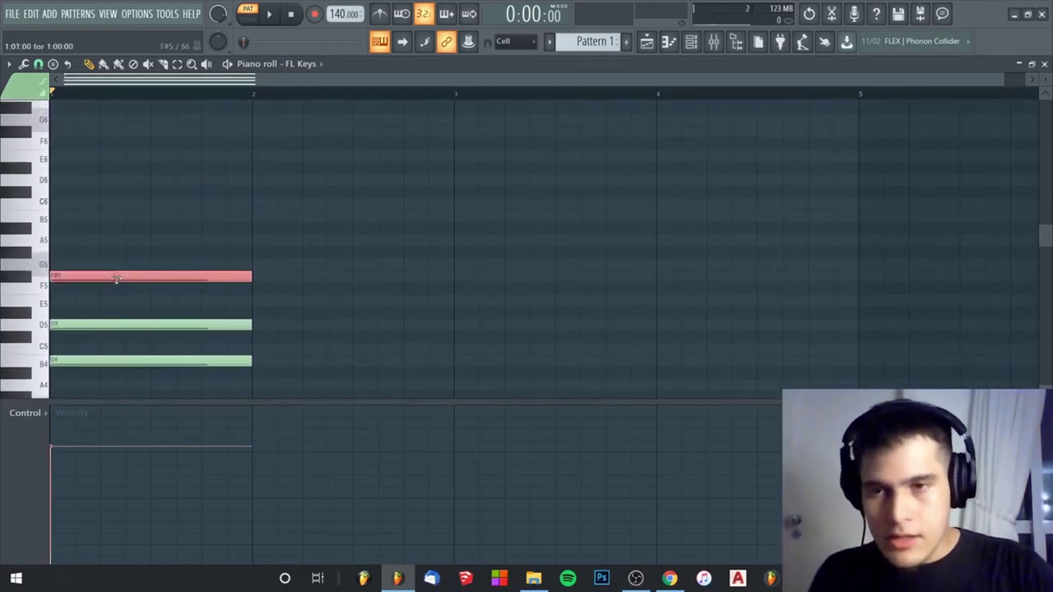
{"action": "scroll", "coordinate": [117, 280], "scroll_direction": "down", "scroll_amount": 2}
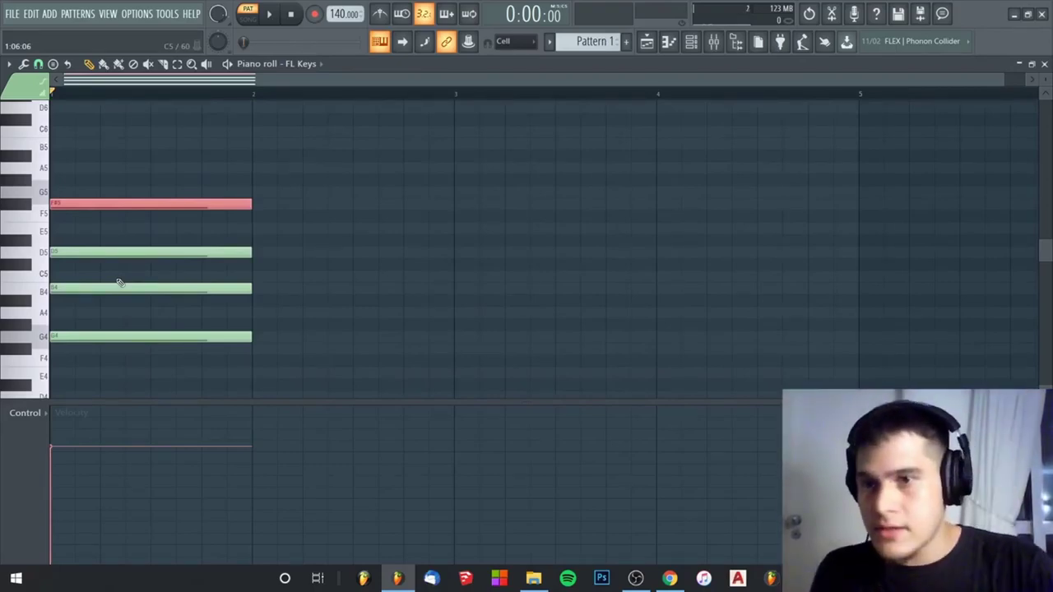
{"action": "scroll", "coordinate": [119, 283], "scroll_direction": "up", "scroll_amount": 3}
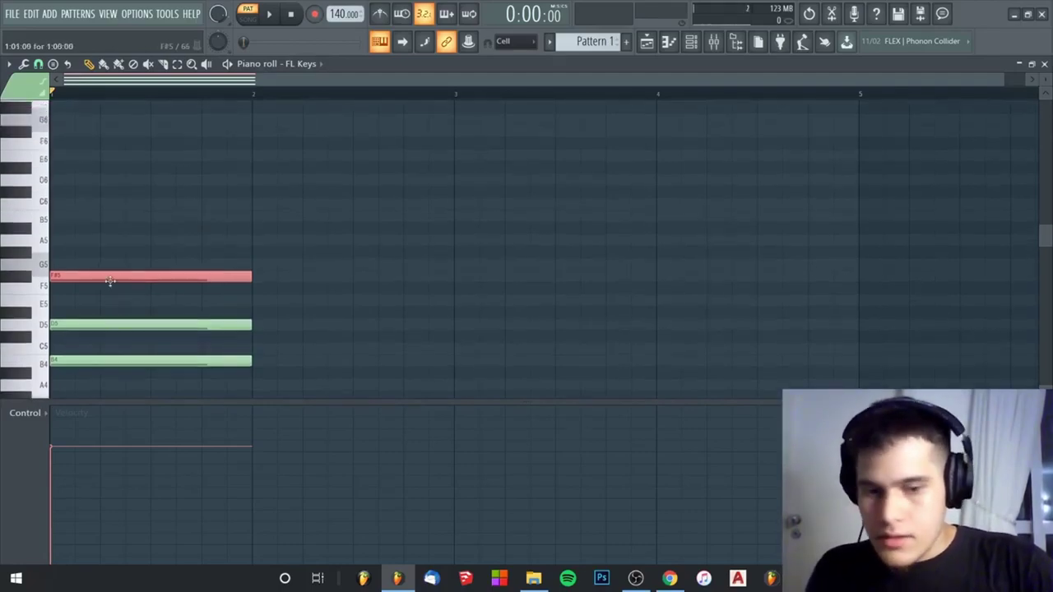
{"action": "key", "text": "ctrl+Up"}
{"action": "scroll", "coordinate": [113, 285], "scroll_direction": "up", "scroll_amount": 5}
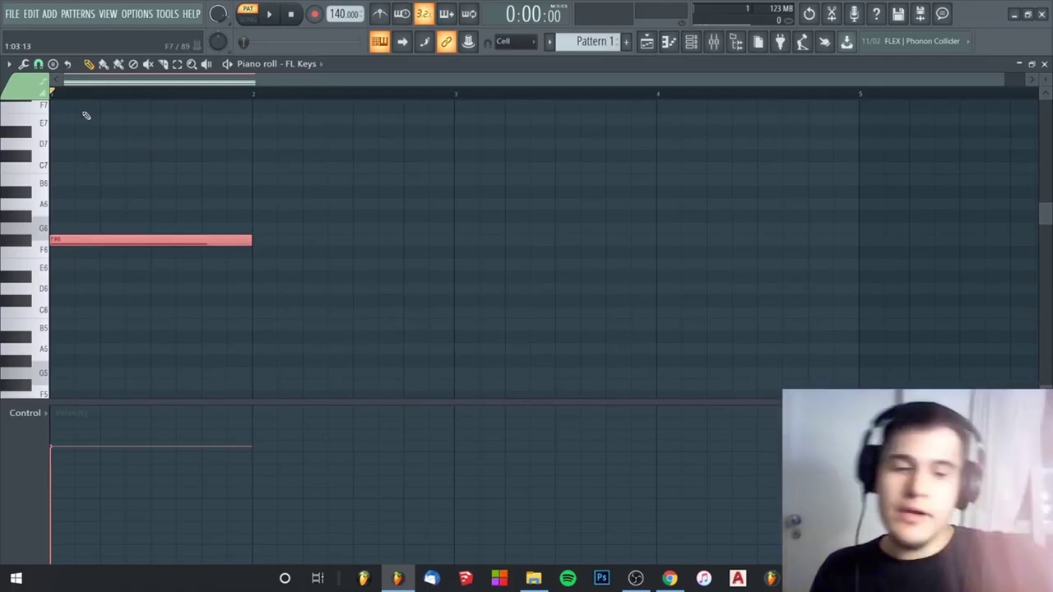
{"action": "scroll", "coordinate": [107, 238], "scroll_direction": "down", "scroll_amount": 2}
{"action": "scroll", "coordinate": [52, 210], "scroll_direction": "up", "scroll_amount": 3, "text": "ctrl"}
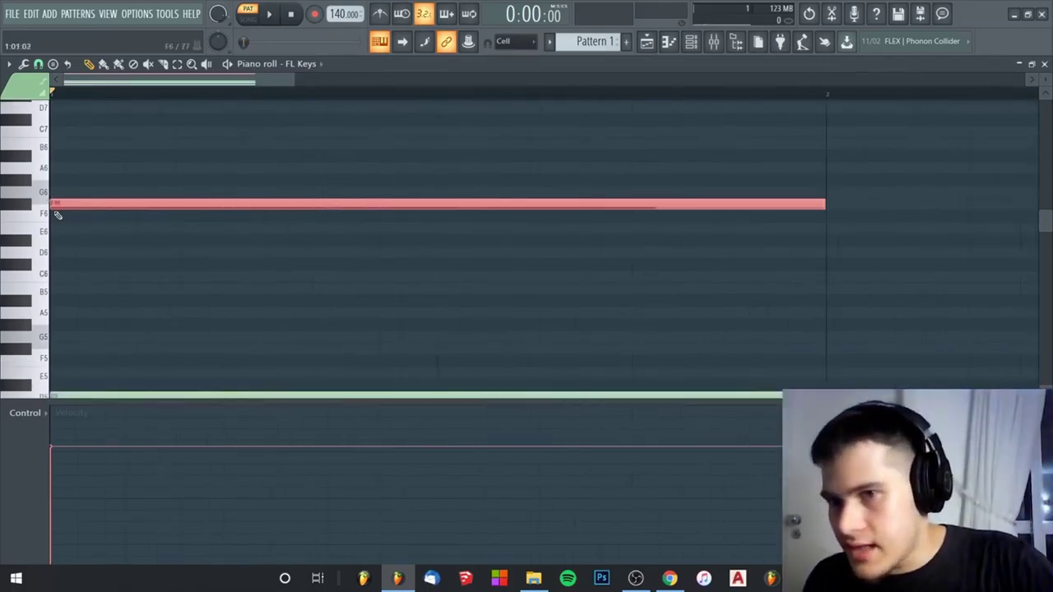
{"action": "scroll", "coordinate": [53, 209], "scroll_direction": "down", "scroll_amount": 4, "text": "ctrl"}
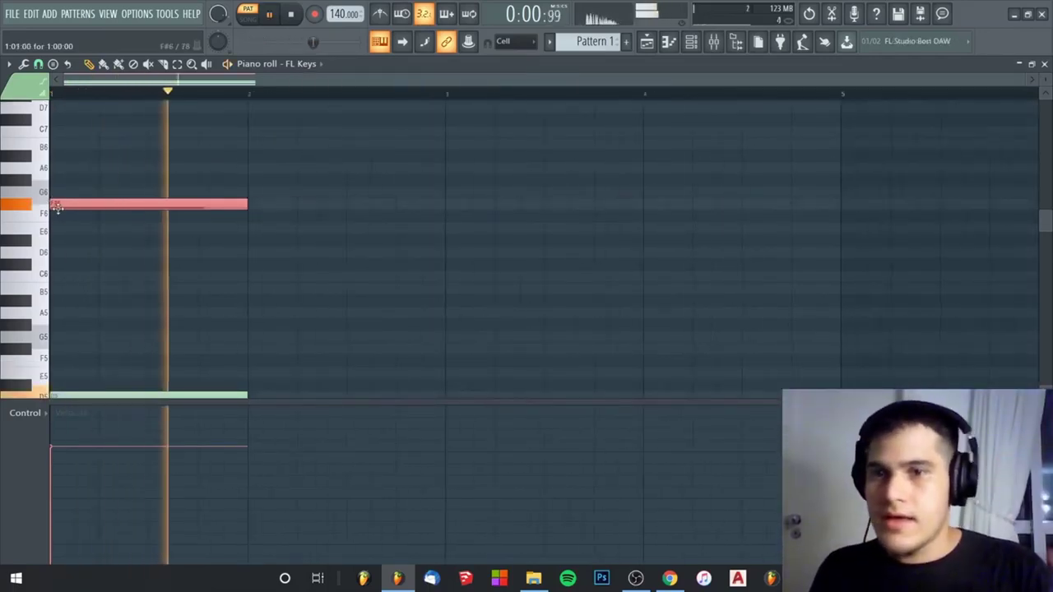
{"action": "key", "text": "space"}
- Lower the F#6 note one octave back to F#5
{"action": "scroll", "coordinate": [60, 211], "scroll_direction": "down", "scroll_amount": 8}
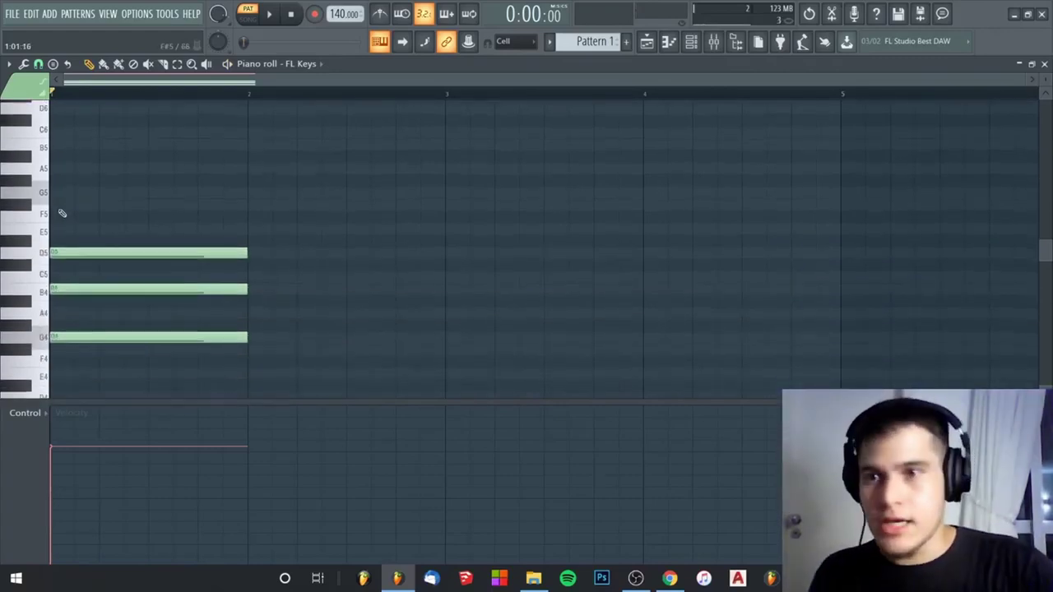
{"action": "scroll", "coordinate": [70, 207], "scroll_direction": "up", "scroll_amount": 6}
{"action": "key", "text": "ctrl+Down"}
{"action": "scroll", "coordinate": [71, 207], "scroll_direction": "down", "scroll_amount": 4}
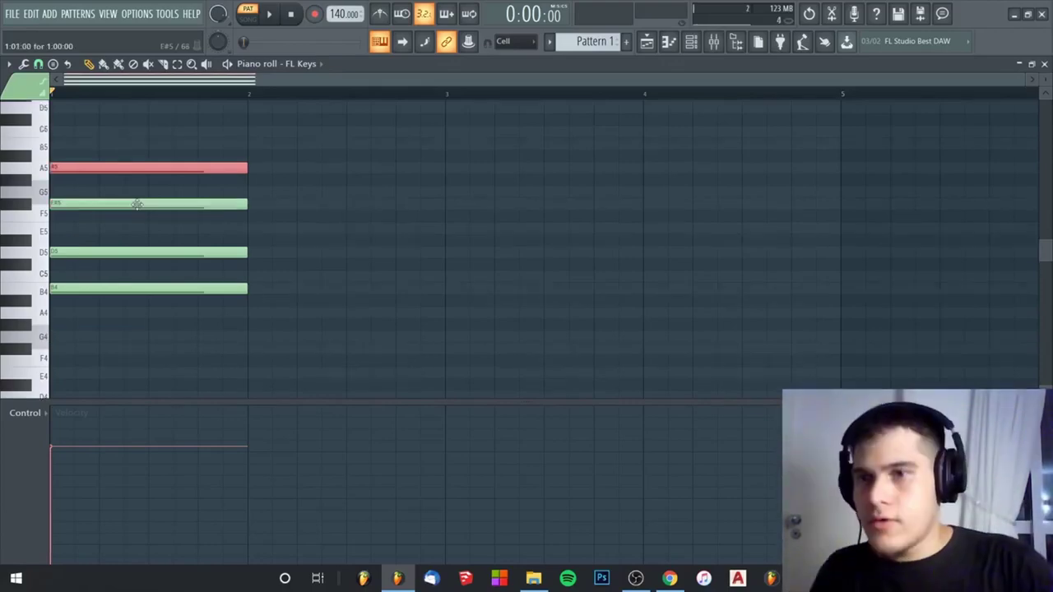
- Try the chord's A5 note two octaves lower at A3, play the pattern, and return the note to A5
{"action": "key", "text": "ctrl+Down"}
{"action": "key", "text": "ctrl+Down"}
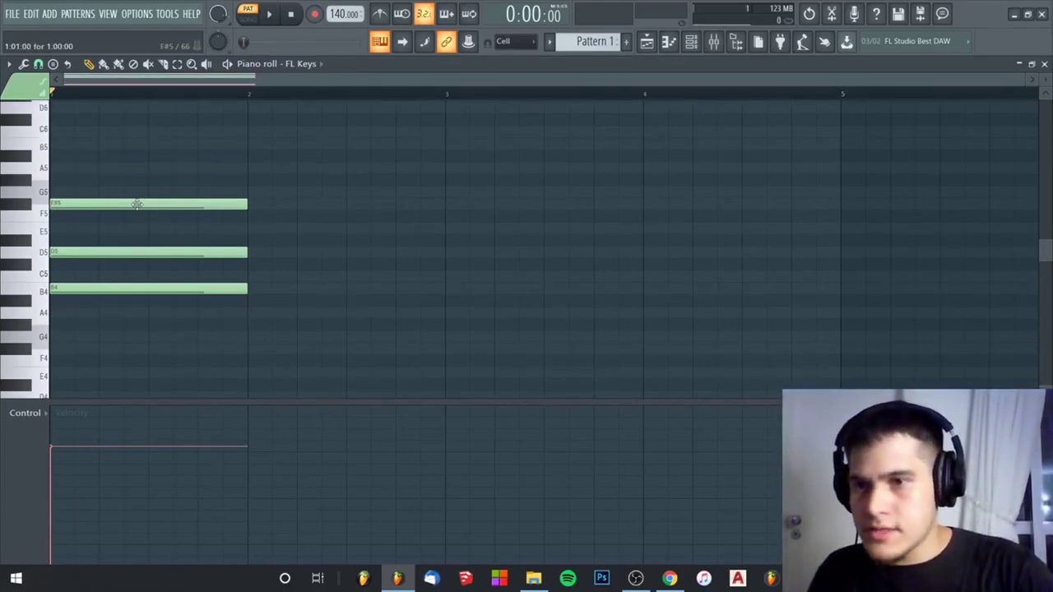
{"action": "scroll", "coordinate": [139, 206], "scroll_direction": "down", "scroll_amount": 3}
{"action": "key", "text": "space"}
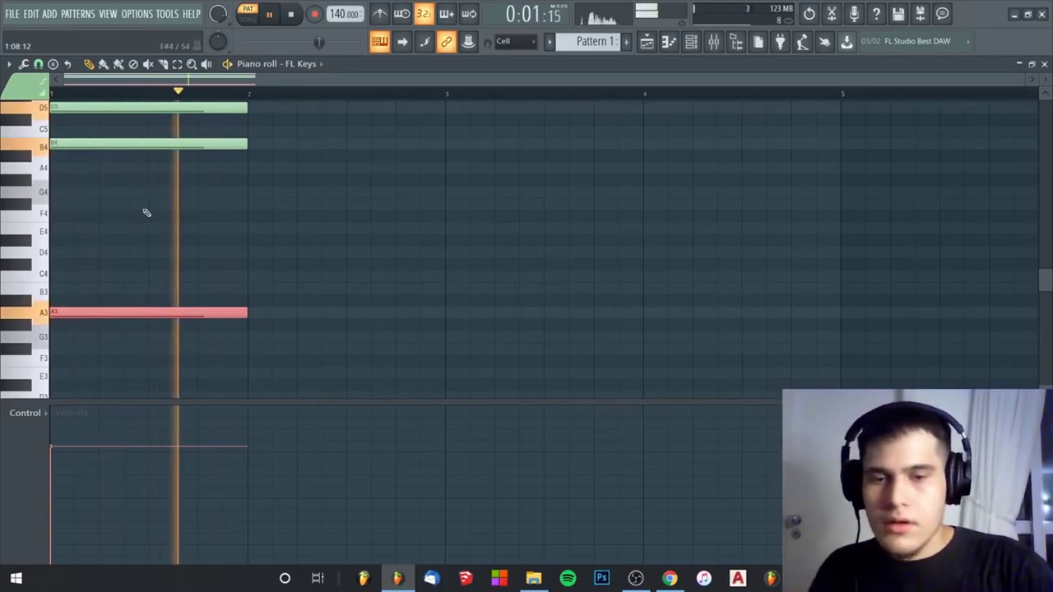
{"action": "key", "text": "space"}
{"action": "key", "text": "Delete"}
{"action": "scroll", "coordinate": [66, 251], "scroll_direction": "up", "scroll_amount": 4}
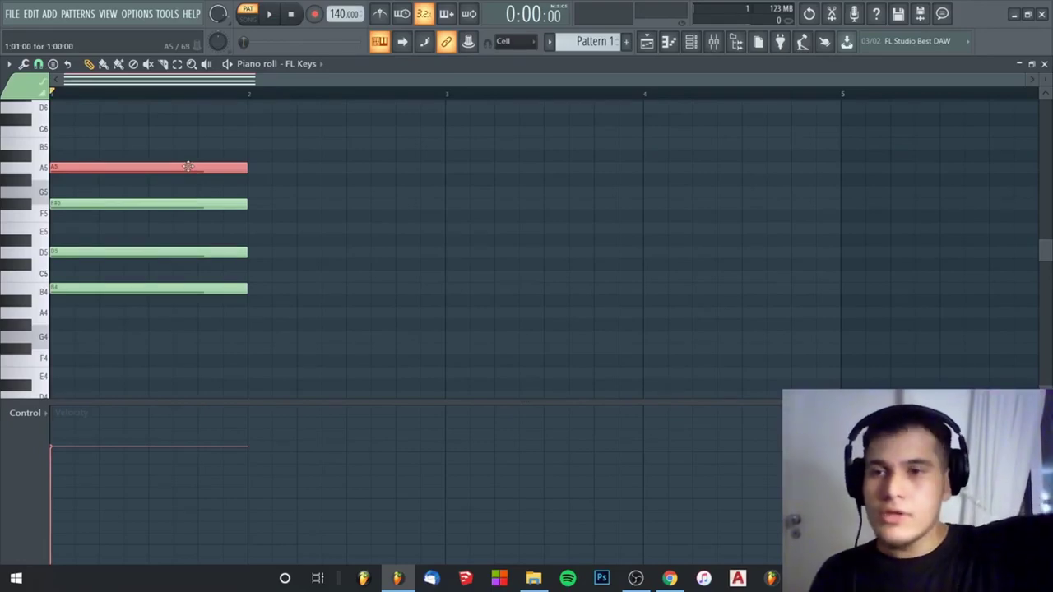
{"action": "scroll", "coordinate": [96, 129], "scroll_direction": "down", "scroll_amount": 5}
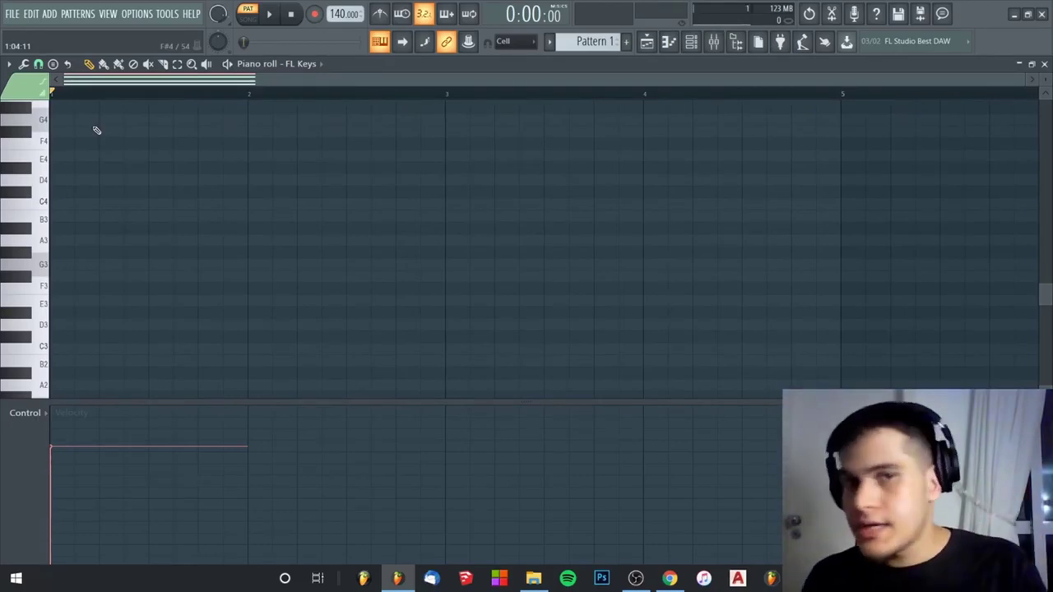
{"action": "scroll", "coordinate": [96, 130], "scroll_direction": "up", "scroll_amount": 8}
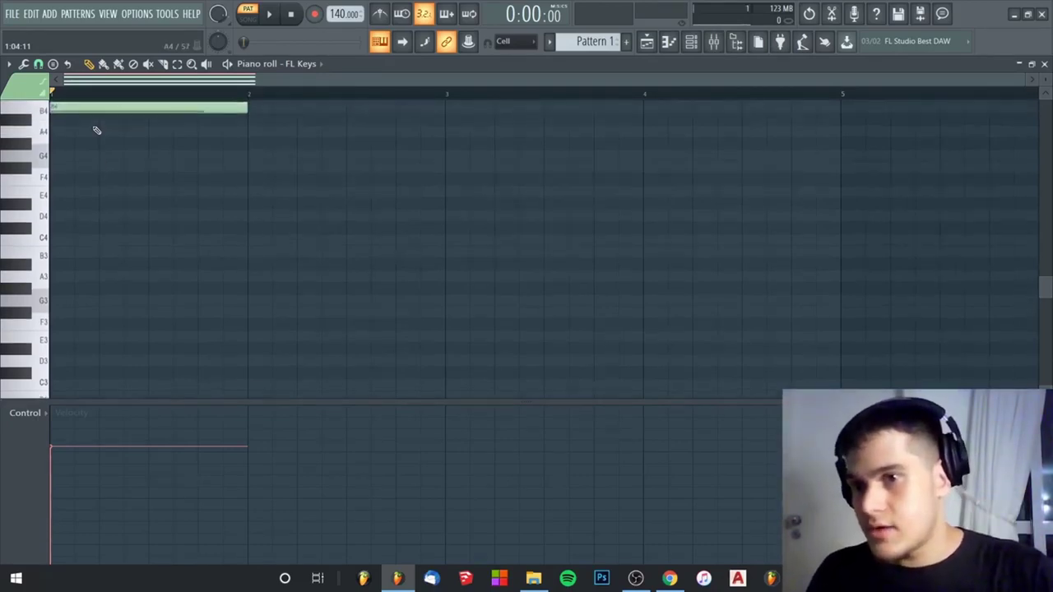
{"action": "left_click", "coordinate": [30, 247]}
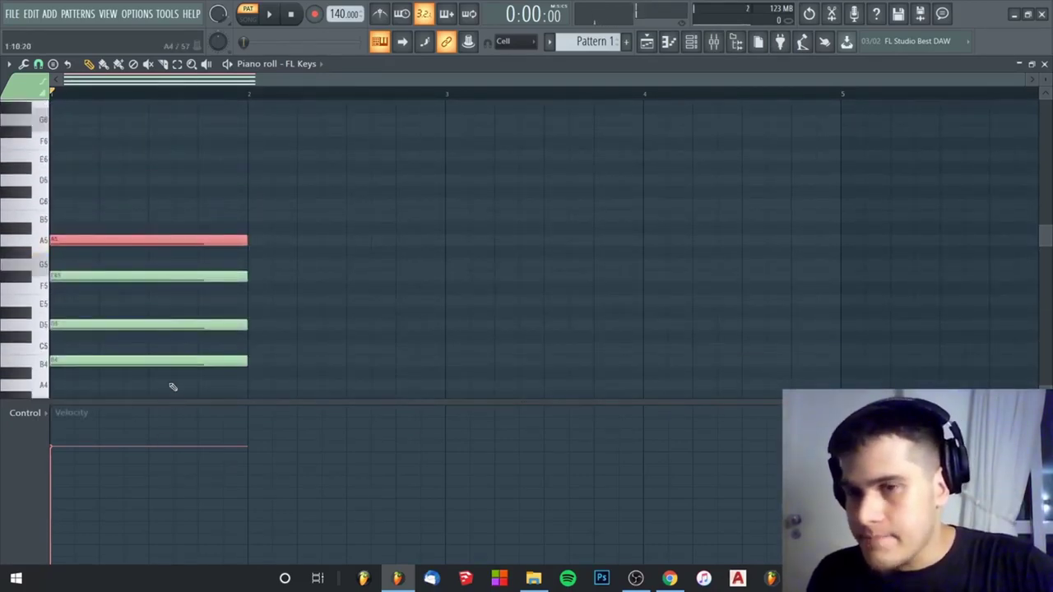
{"action": "scroll", "coordinate": [172, 387], "scroll_direction": "down", "scroll_amount": 5}
{"action": "scroll", "coordinate": [165, 376], "scroll_direction": "up", "scroll_amount": 3}
{"action": "scroll", "coordinate": [41, 205], "scroll_direction": "down", "scroll_amount": 5}
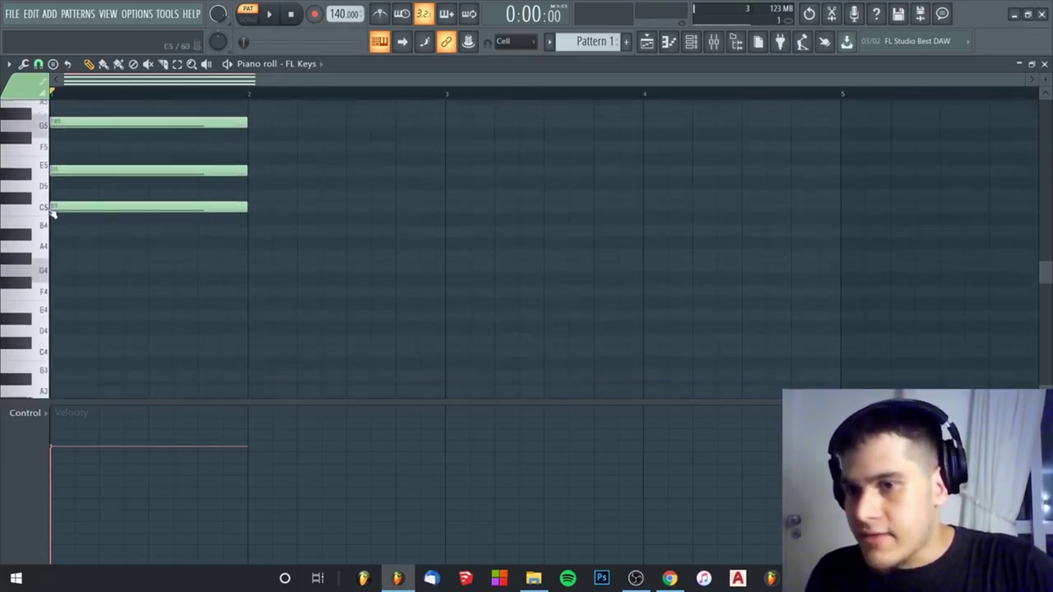
- Audition the A3 key, then lower the chord's A5 note two octaves to A3 and play the pattern
{"action": "left_click", "coordinate": [37, 284]}
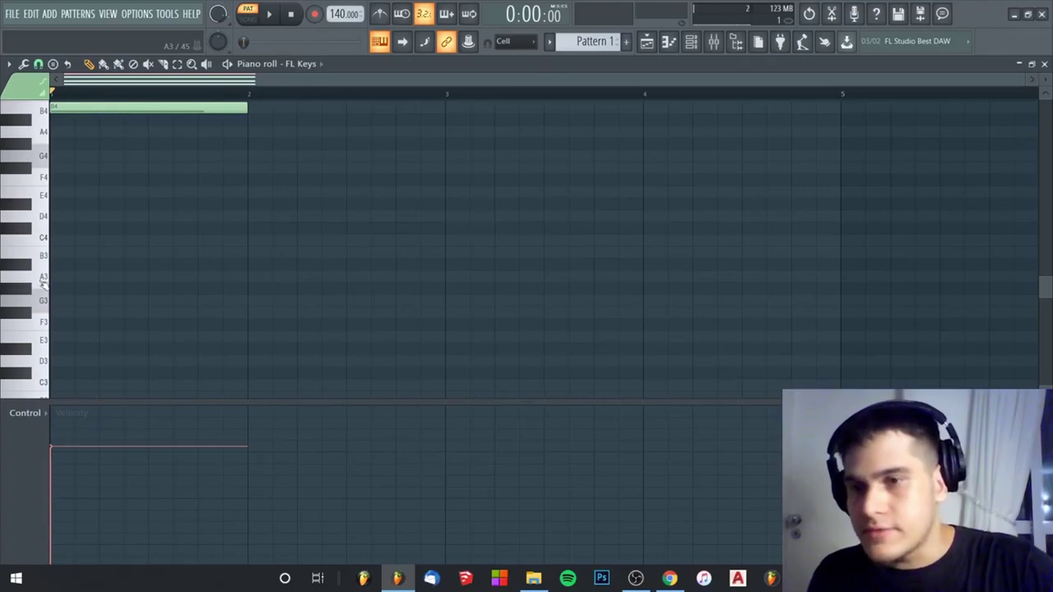
{"action": "left_click", "coordinate": [41, 284]}
{"action": "scroll", "coordinate": [159, 301], "scroll_direction": "up", "scroll_amount": 4}
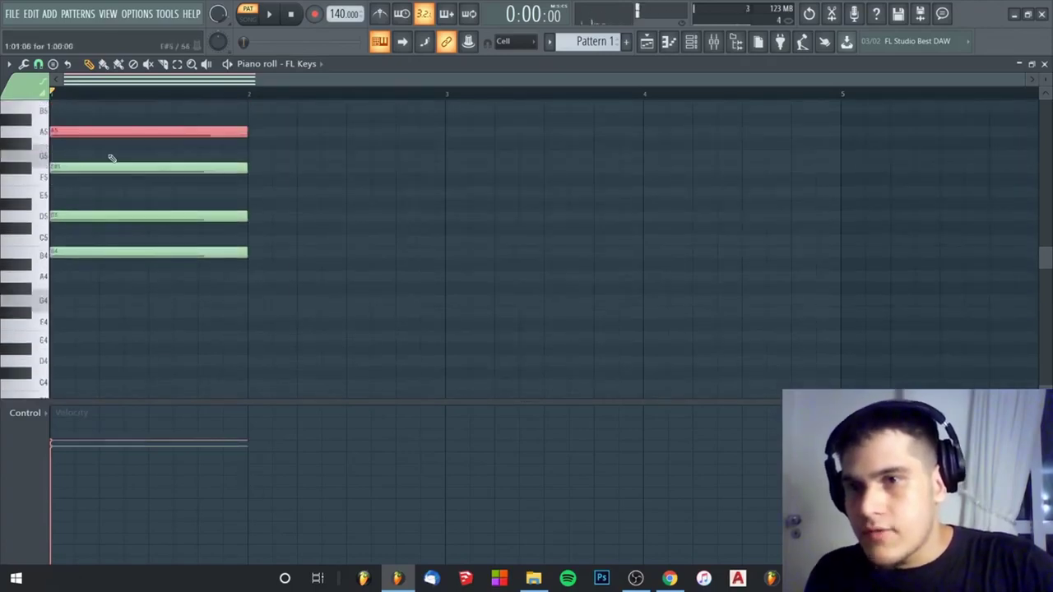
{"action": "left_click_drag", "start_coordinate": [53, 131], "coordinate": [3, 282]}
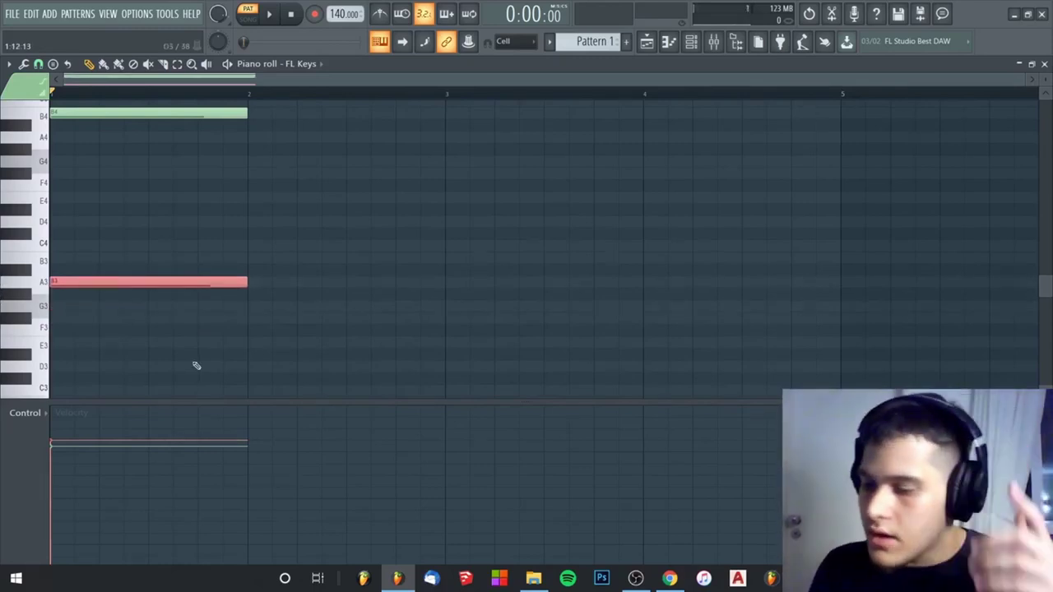
{"action": "key", "text": "space"}
{"action": "key", "text": "space"}
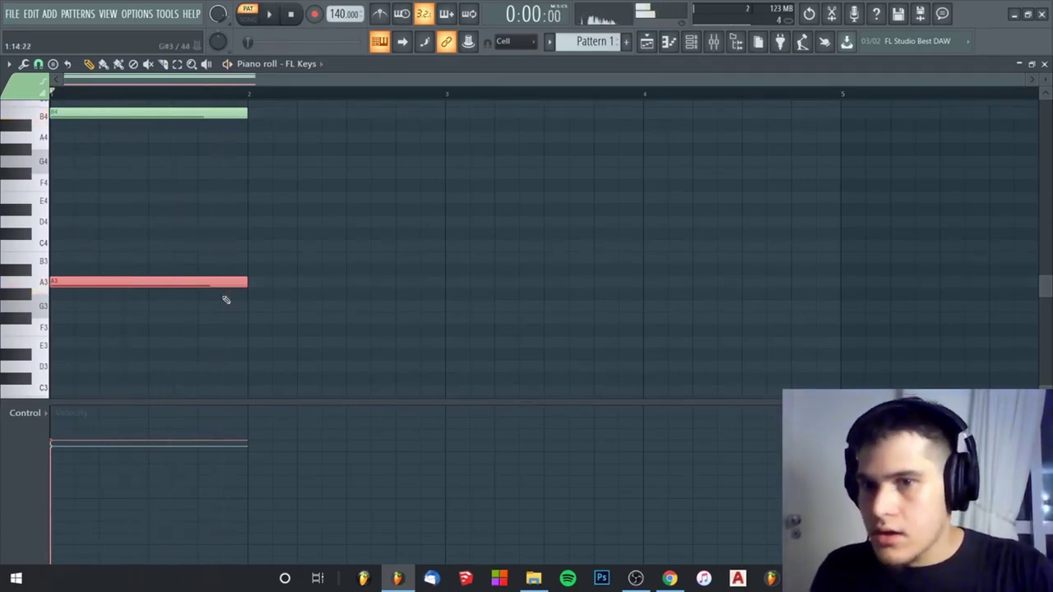
- Raise the A3 note two octaves back to A5 and play the chord in its original close voicing
{"action": "scroll", "coordinate": [222, 296], "scroll_direction": "up", "scroll_amount": 1}
{"action": "scroll", "coordinate": [423, 216], "scroll_direction": "up", "scroll_amount": 4}
{"action": "scroll", "coordinate": [183, 266], "scroll_direction": "down", "scroll_amount": 2}
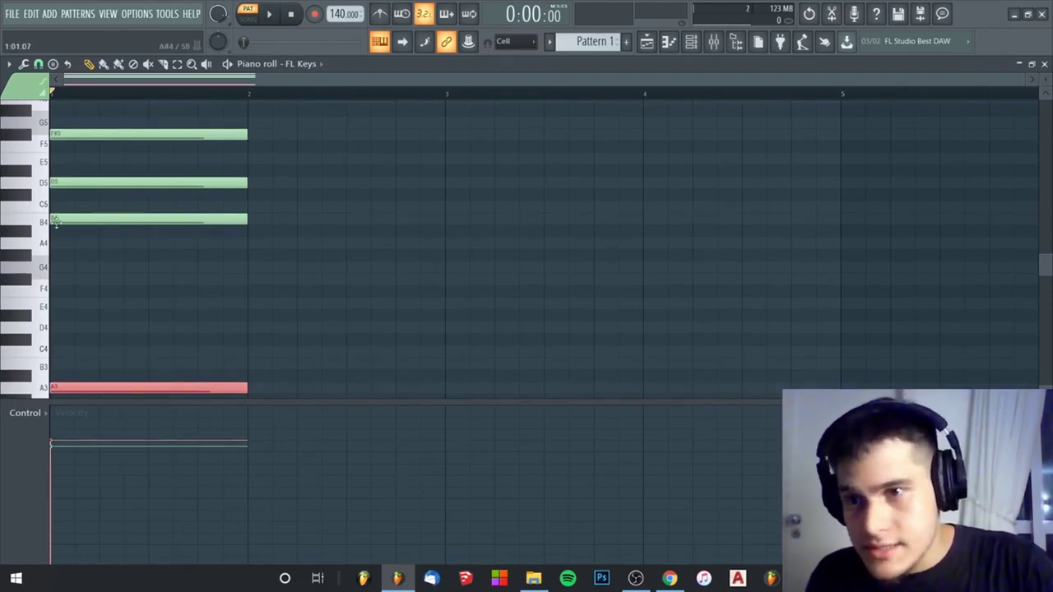
{"action": "scroll", "coordinate": [84, 170], "scroll_direction": "up", "scroll_amount": 2}
{"action": "scroll", "coordinate": [82, 328], "scroll_direction": "down", "scroll_amount": 4}
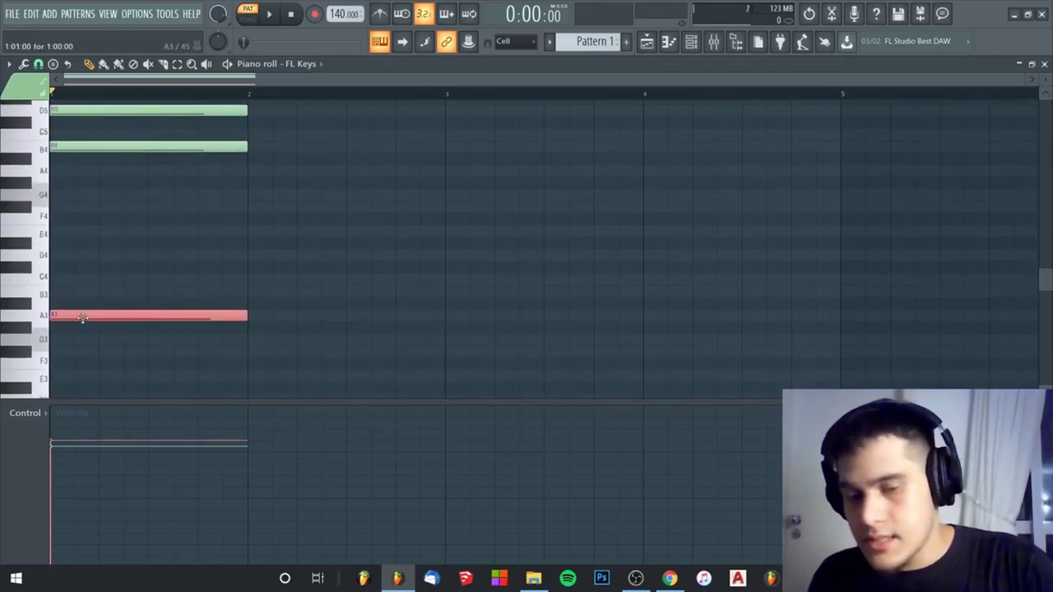
{"action": "key", "text": "ctrl+Up"}
{"action": "key", "text": "ctrl+Up"}
{"action": "scroll", "coordinate": [85, 322], "scroll_direction": "up", "scroll_amount": 2}
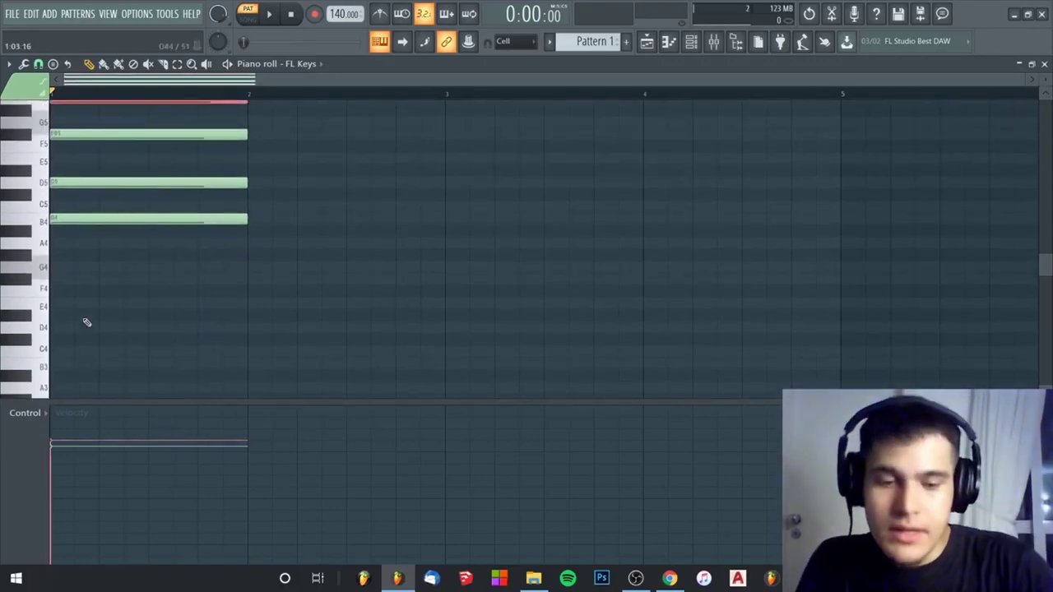
{"action": "scroll", "coordinate": [86, 322], "scroll_direction": "up", "scroll_amount": 2}
{"action": "key", "text": "space"}
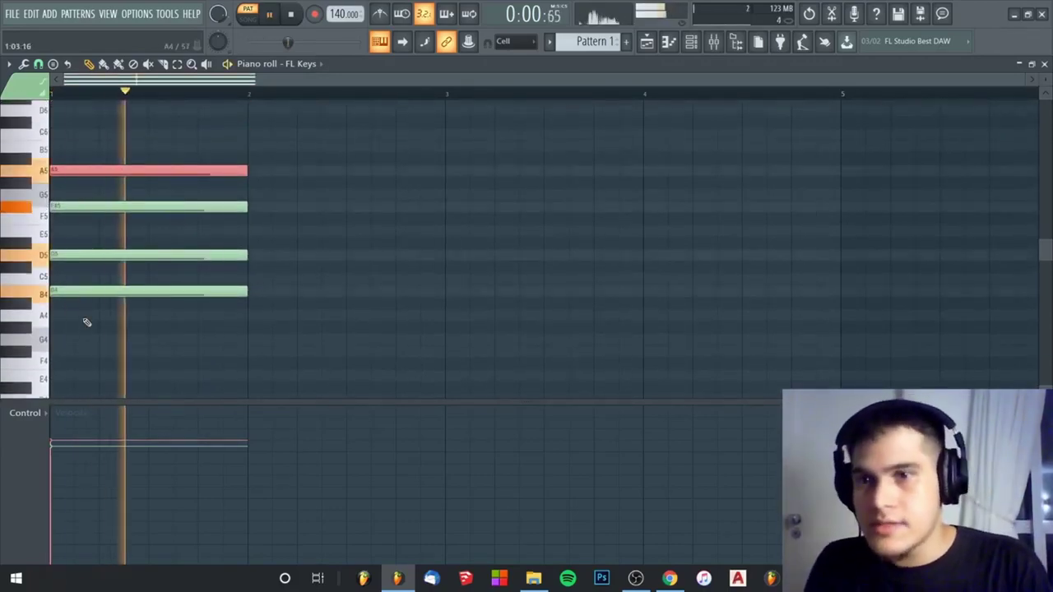
{"action": "key", "text": "space"}
- Lower the A5 note two octaves to A3 again and play the pattern to compare the voicings
{"action": "key", "text": "ctrl+Down"}
{"action": "key", "text": "ctrl+Down"}
{"action": "scroll", "coordinate": [86, 322], "scroll_direction": "down", "scroll_amount": 3}
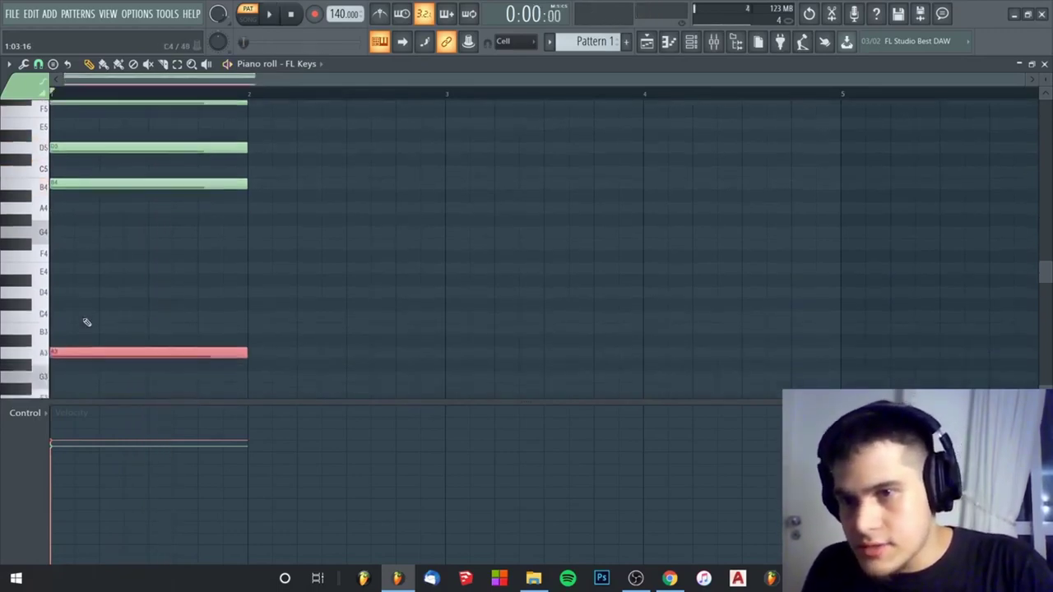
{"action": "scroll", "coordinate": [86, 322], "scroll_direction": "down", "scroll_amount": 3}
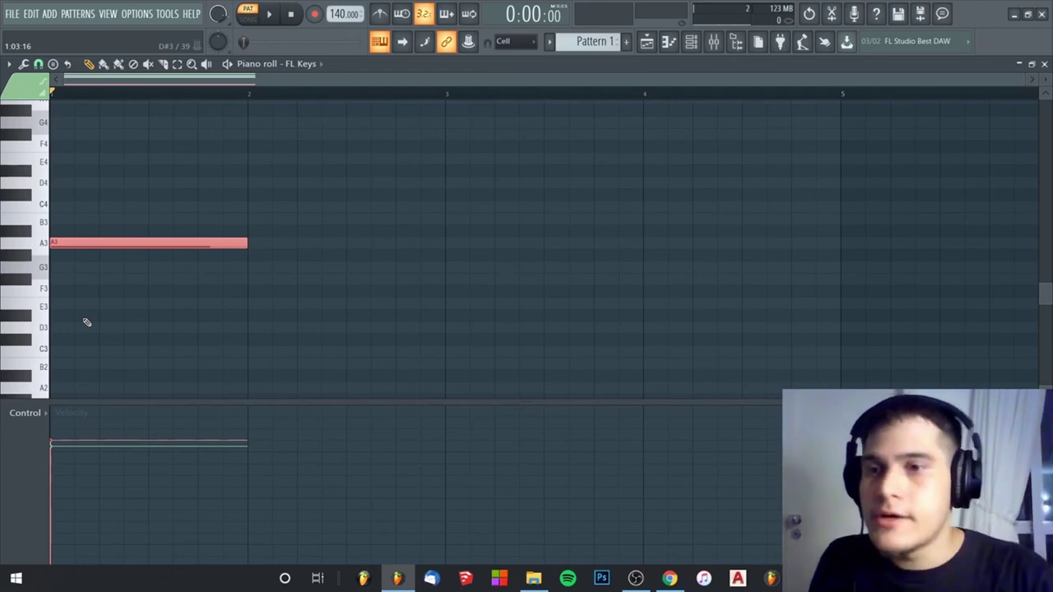
{"action": "key", "text": "space"}
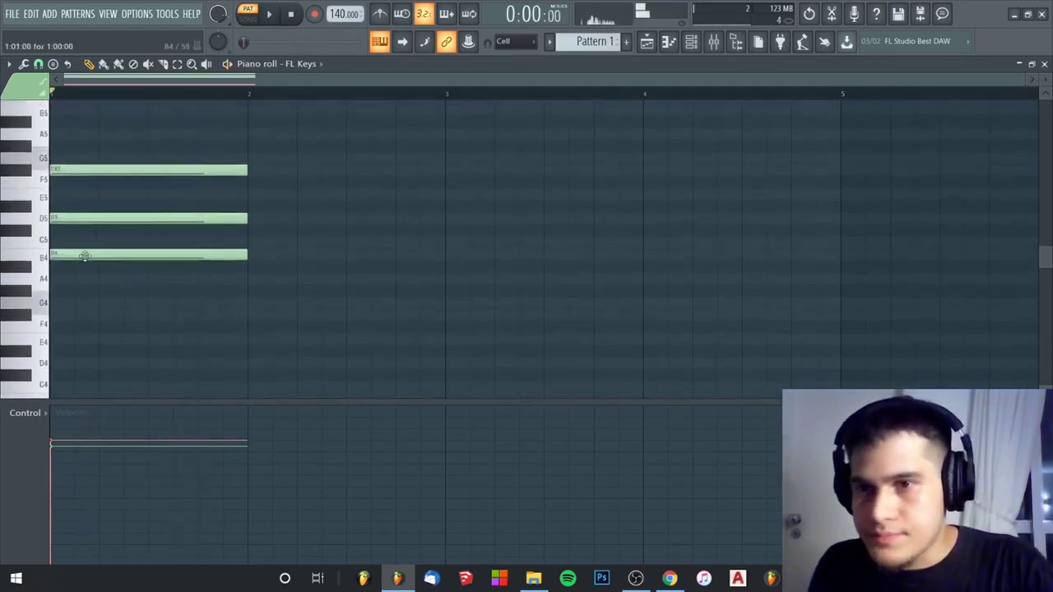
- Raise the A3 note three octaves to A6, above the other chord notes, and play the pattern
{"action": "left_click_drag", "start_coordinate": [85, 256], "coordinate": [148, 119]}
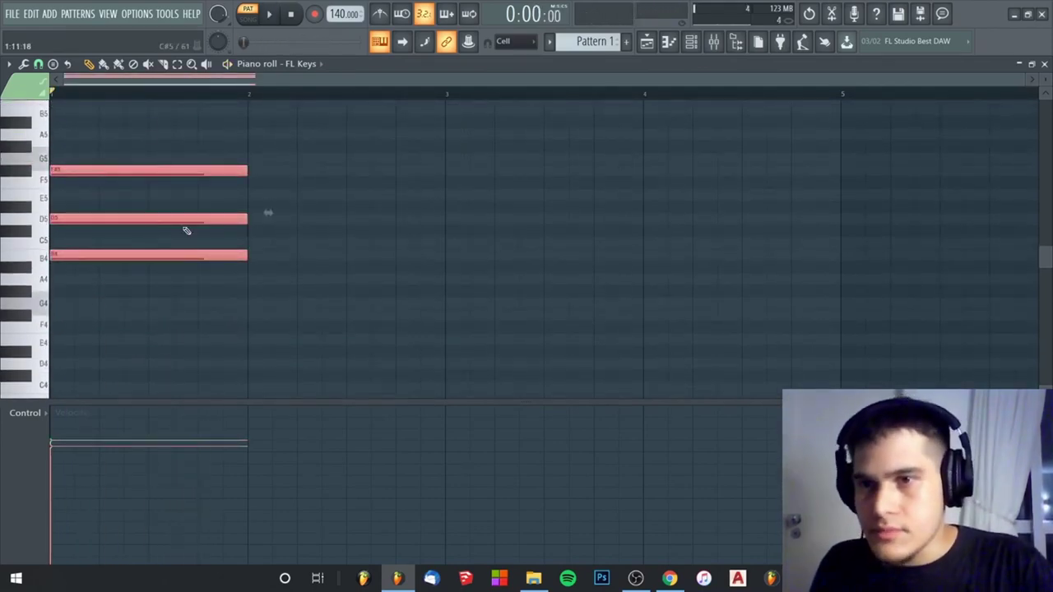
{"action": "scroll", "coordinate": [181, 231], "scroll_direction": "down", "scroll_amount": 3}
{"action": "left_click", "coordinate": [174, 315]}
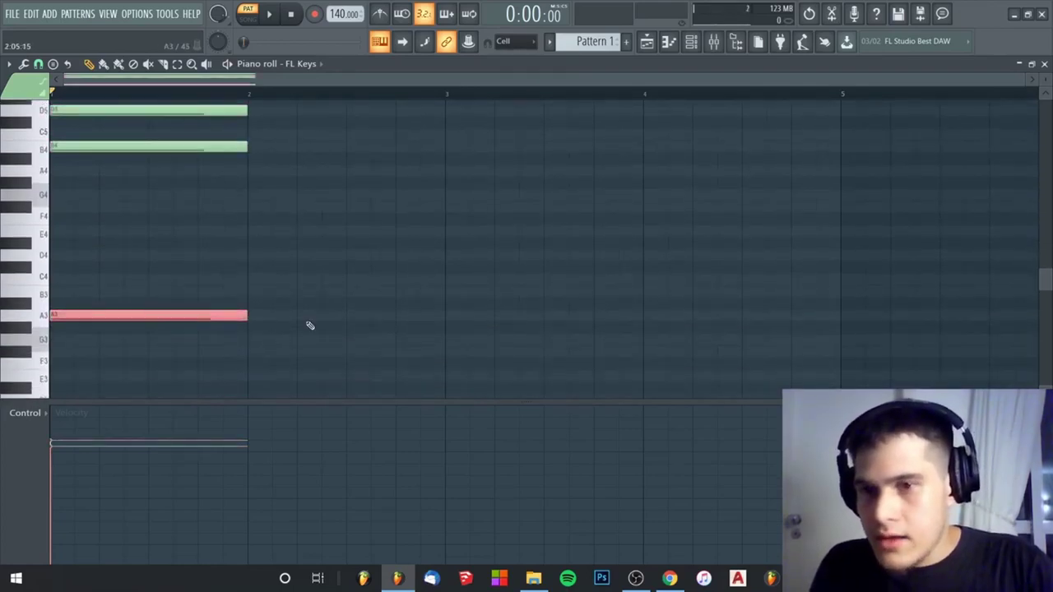
{"action": "key", "text": "ctrl+Up"}
{"action": "key", "text": "ctrl+Down"}
{"action": "key", "text": "ctrl+Down"}
{"action": "scroll", "coordinate": [312, 316], "scroll_direction": "up", "scroll_amount": 4}
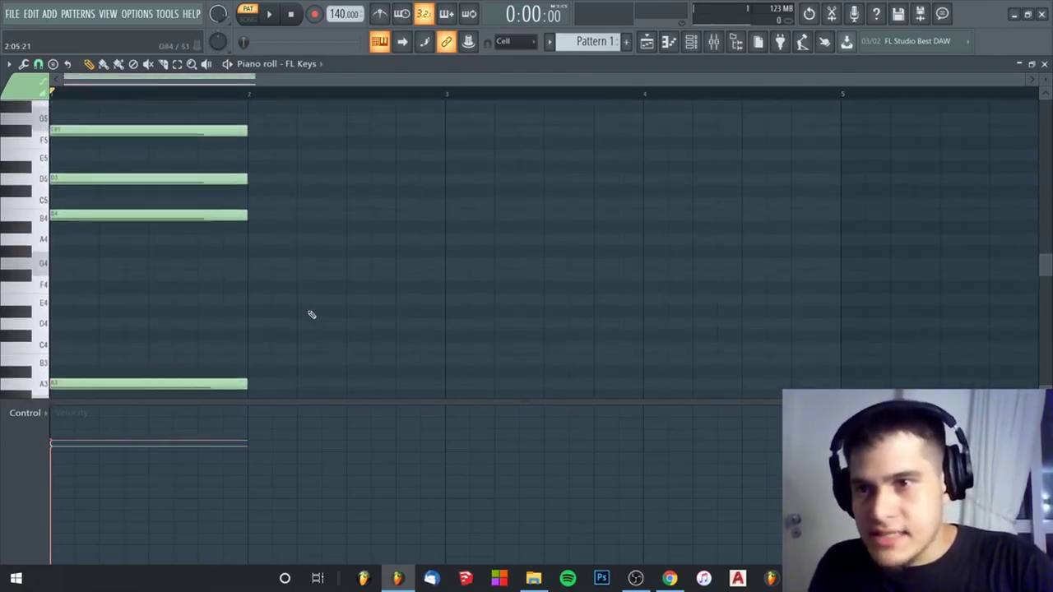
{"action": "scroll", "coordinate": [312, 315], "scroll_direction": "up", "scroll_amount": 3}
{"action": "key", "text": "space"}
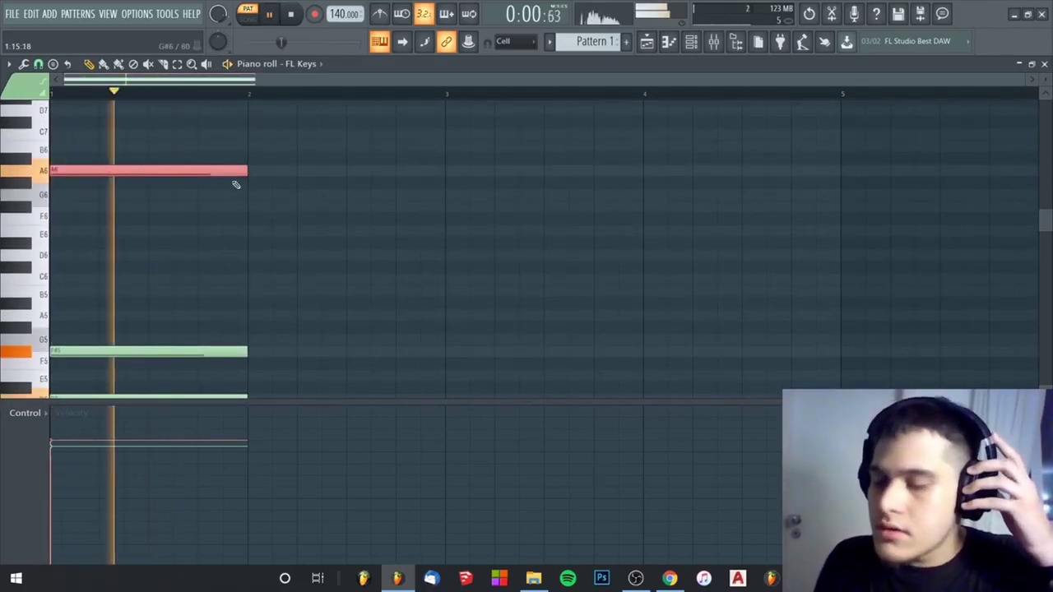
{"action": "key", "text": "space"}
- Raise the chord's D5 note one octave to D6 and examine the spacing between the four notes
{"action": "scroll", "coordinate": [206, 217], "scroll_direction": "down", "scroll_amount": 5}
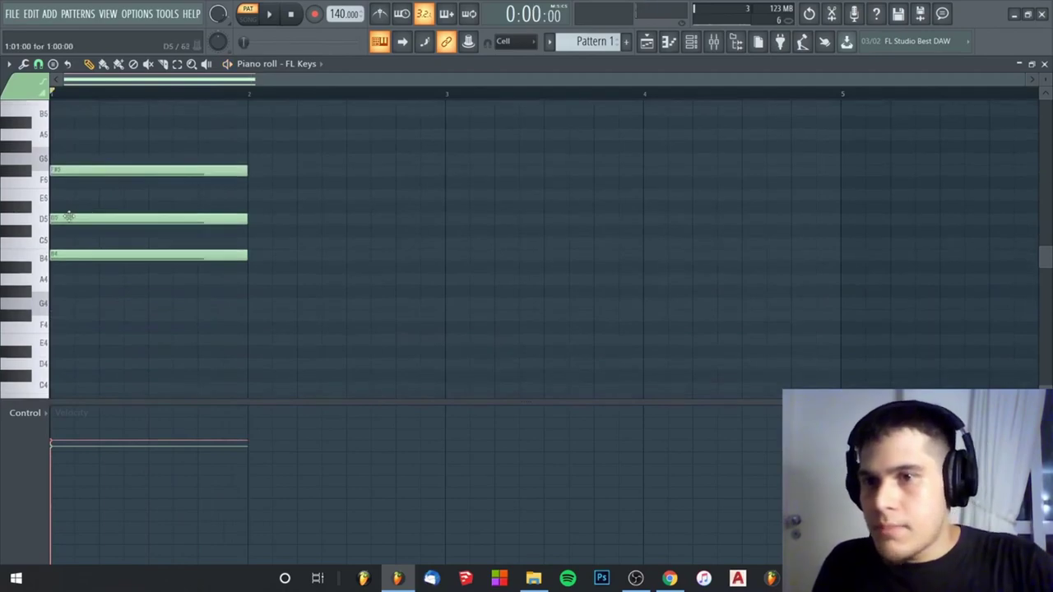
{"action": "left_click", "coordinate": [68, 218]}
{"action": "key", "text": "Delete"}
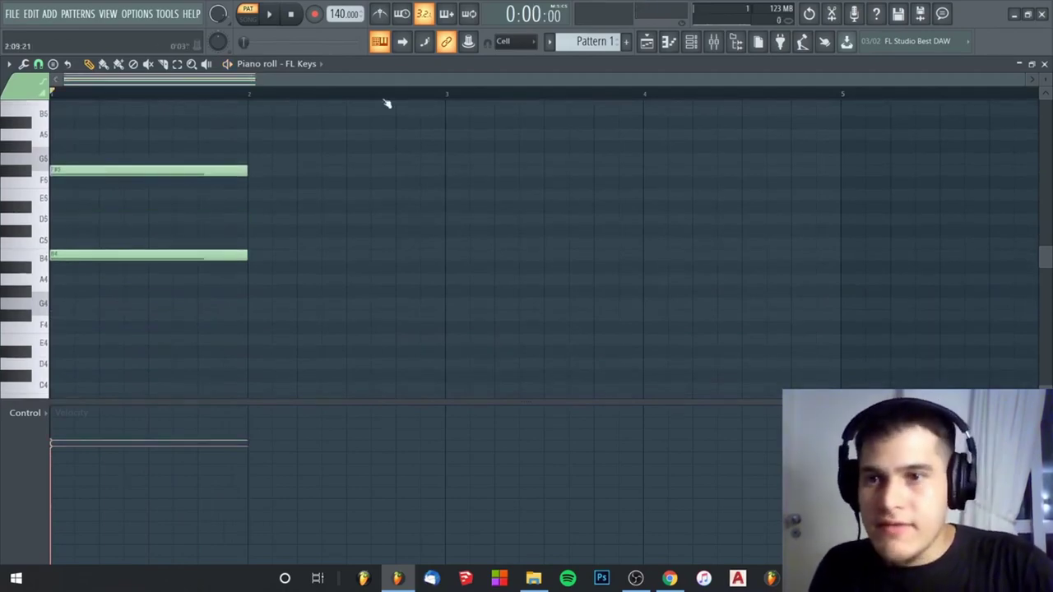
{"action": "scroll", "coordinate": [275, 324], "scroll_direction": "up", "scroll_amount": 4}
{"action": "scroll", "coordinate": [272, 299], "scroll_direction": "down", "scroll_amount": 3}
{"action": "scroll", "coordinate": [272, 299], "scroll_direction": "up", "scroll_amount": 3}
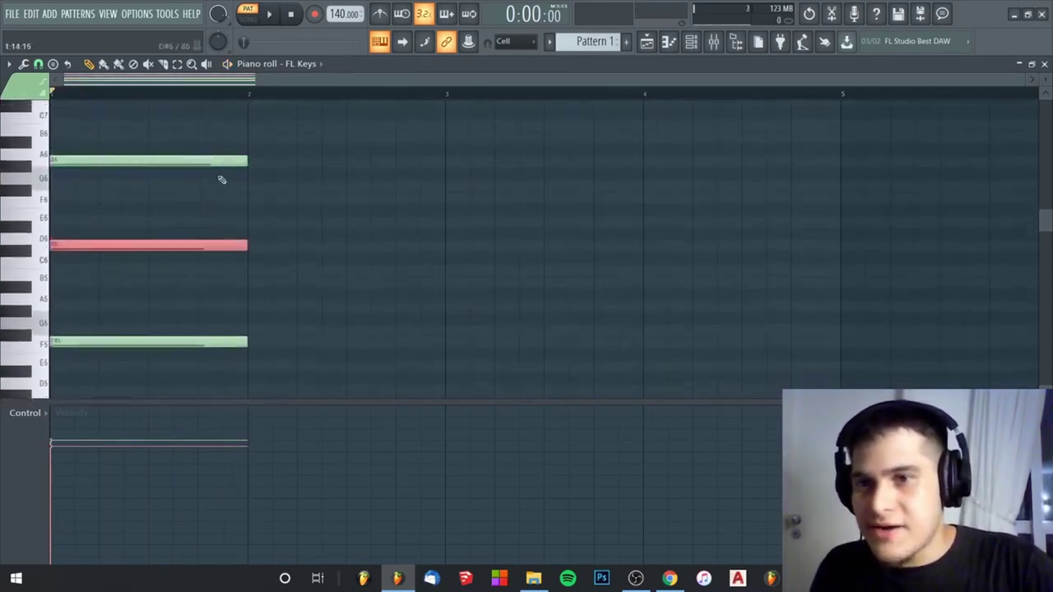
{"action": "scroll", "coordinate": [218, 169], "scroll_direction": "up", "scroll_amount": 1}
{"action": "scroll", "coordinate": [197, 173], "scroll_direction": "down", "scroll_amount": 4}
{"action": "scroll", "coordinate": [200, 179], "scroll_direction": "up", "scroll_amount": 2}
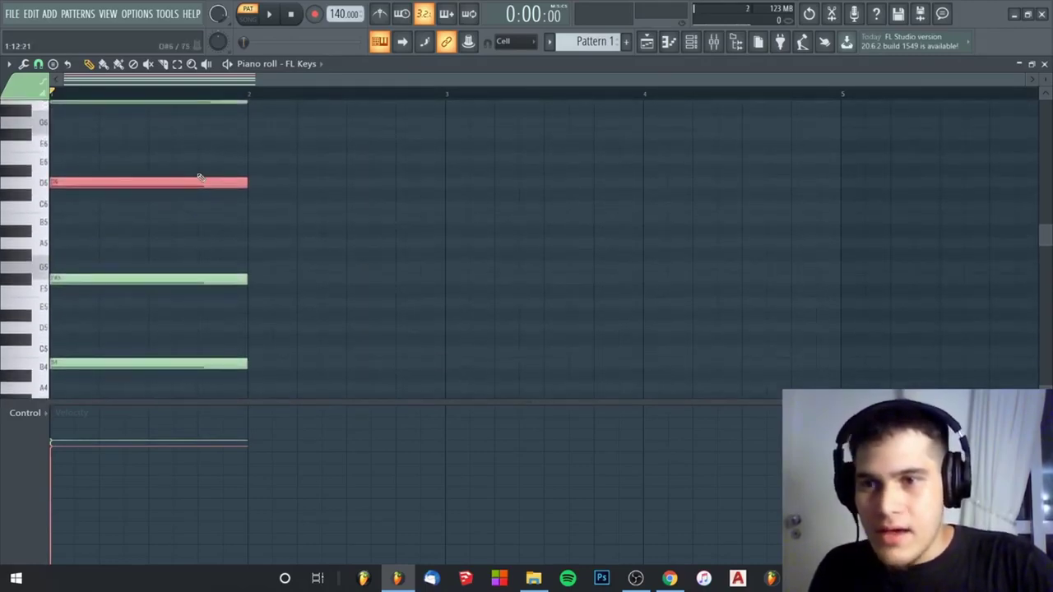
{"action": "scroll", "coordinate": [200, 177], "scroll_direction": "up", "scroll_amount": 3}
{"action": "scroll", "coordinate": [200, 178], "scroll_direction": "down", "scroll_amount": 2}
- Lower the D6 note back to D5 and the A6 note back to A5, restoring the close voicing
{"action": "key", "text": "ctrl+Down"}
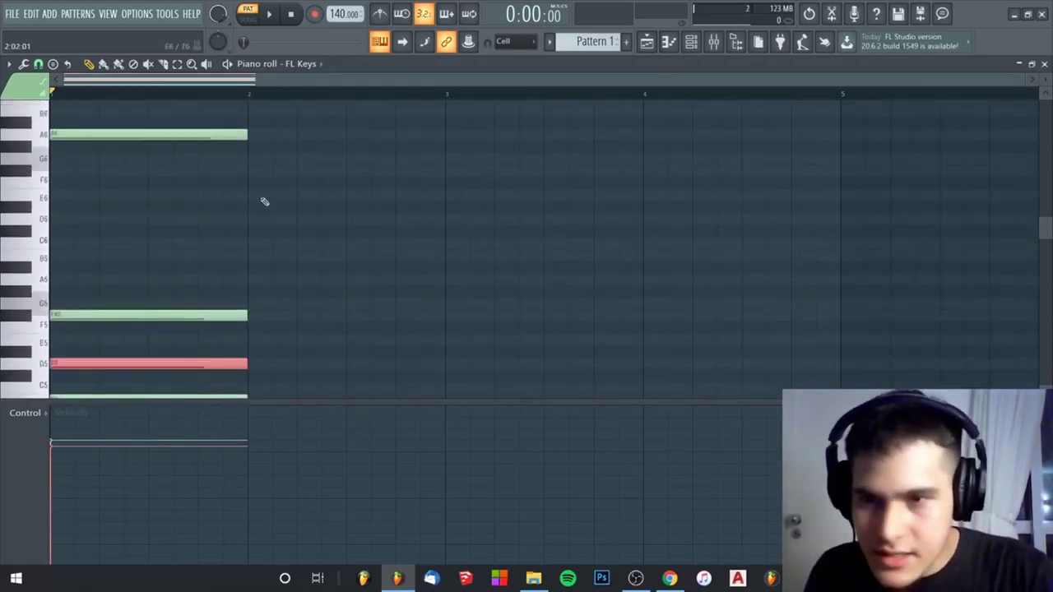
{"action": "left_click", "coordinate": [191, 134]}
{"action": "key", "text": "ctrl+Down"}
{"action": "scroll", "coordinate": [386, 228], "scroll_direction": "down", "scroll_amount": 5}
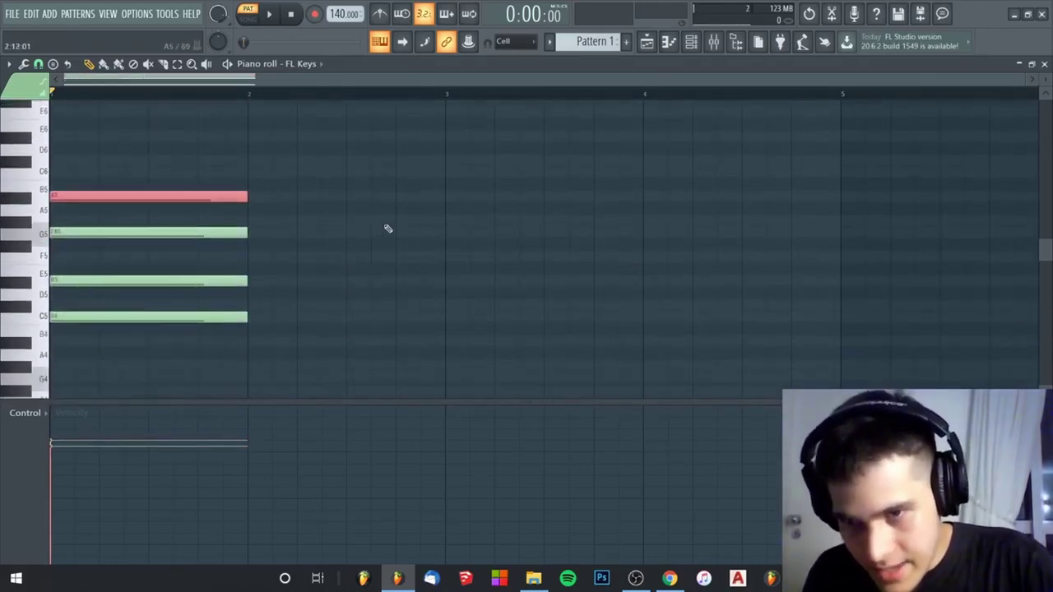
- Move the chord's A5 note two octaves down to A3
{"action": "left_click", "coordinate": [240, 387]}
{"action": "scroll", "coordinate": [253, 288], "scroll_direction": "up", "scroll_amount": 4}
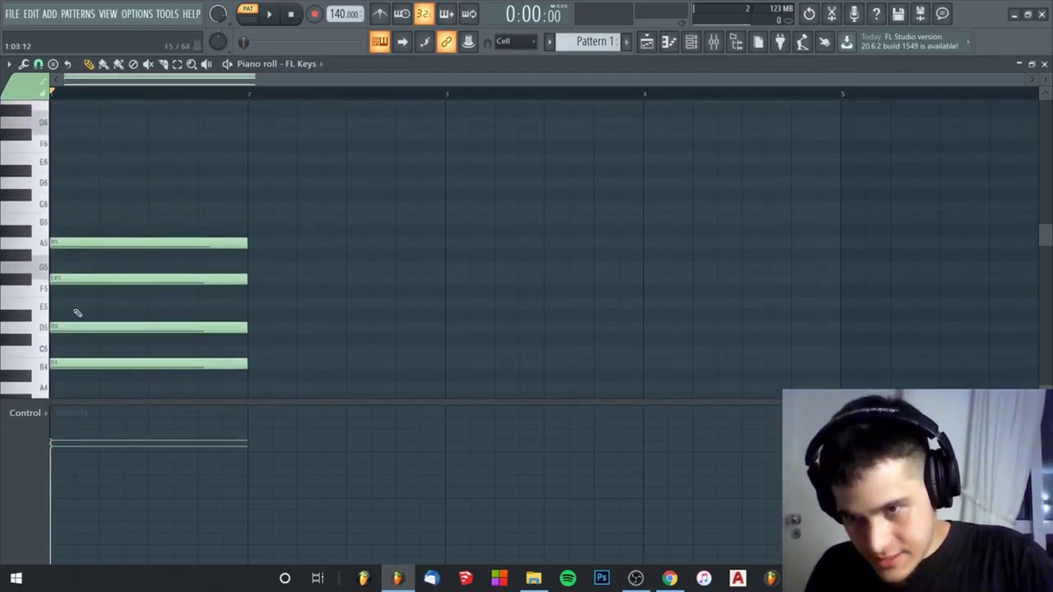
{"action": "left_click", "coordinate": [160, 243], "text": "ctrl"}
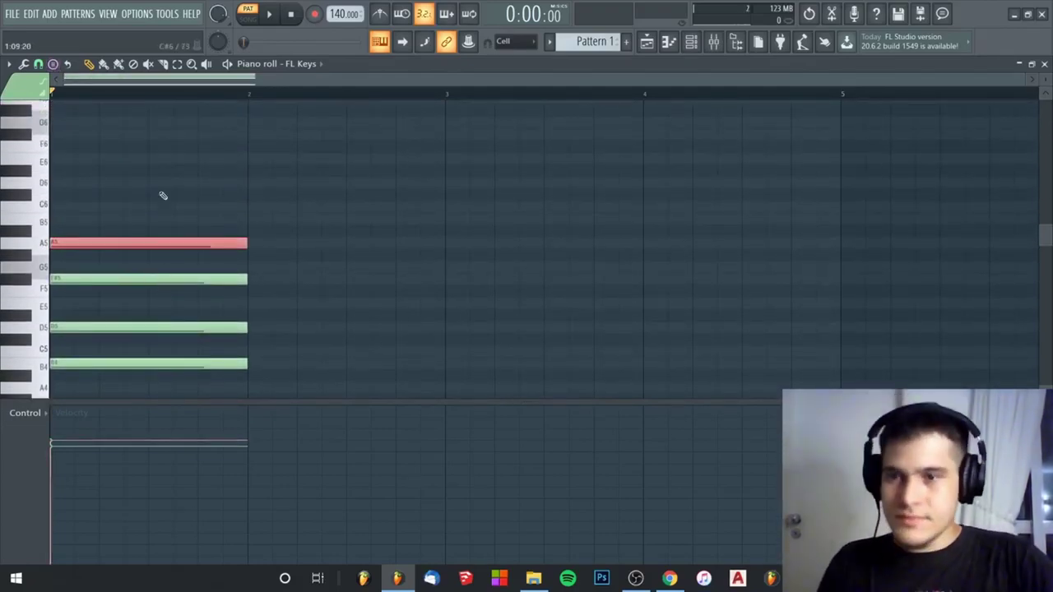
{"action": "key", "text": "ctrl+Up"}
{"action": "key", "text": "ctrl+Up"}
- Try the chord's D5 note one octave higher at D6 and play the pattern
{"action": "left_click", "coordinate": [220, 329]}
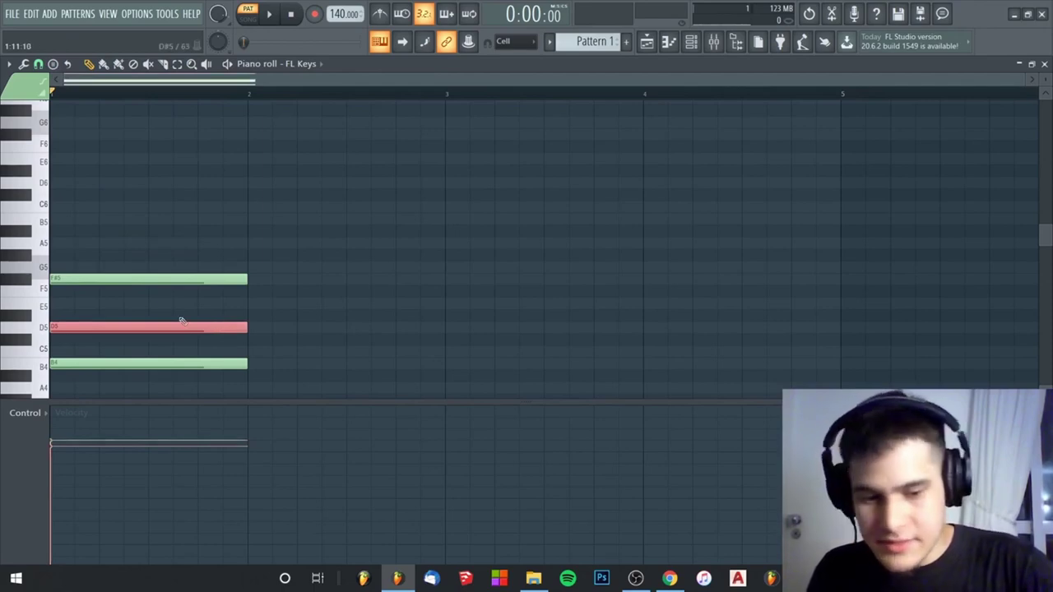
{"action": "key", "text": "ctrl+Up"}
{"action": "scroll", "coordinate": [183, 300], "scroll_direction": "down", "scroll_amount": 5}
{"action": "key", "text": "space"}
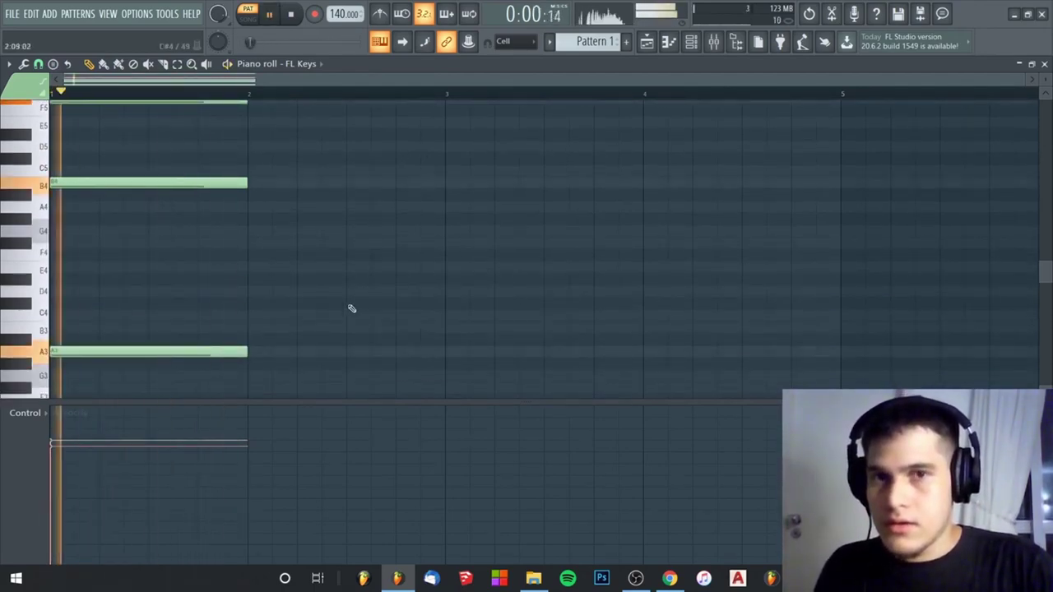
{"action": "key", "text": "space"}
- Lower the D6 note one octave back to D5
{"action": "scroll", "coordinate": [162, 208], "scroll_direction": "up", "scroll_amount": 7}
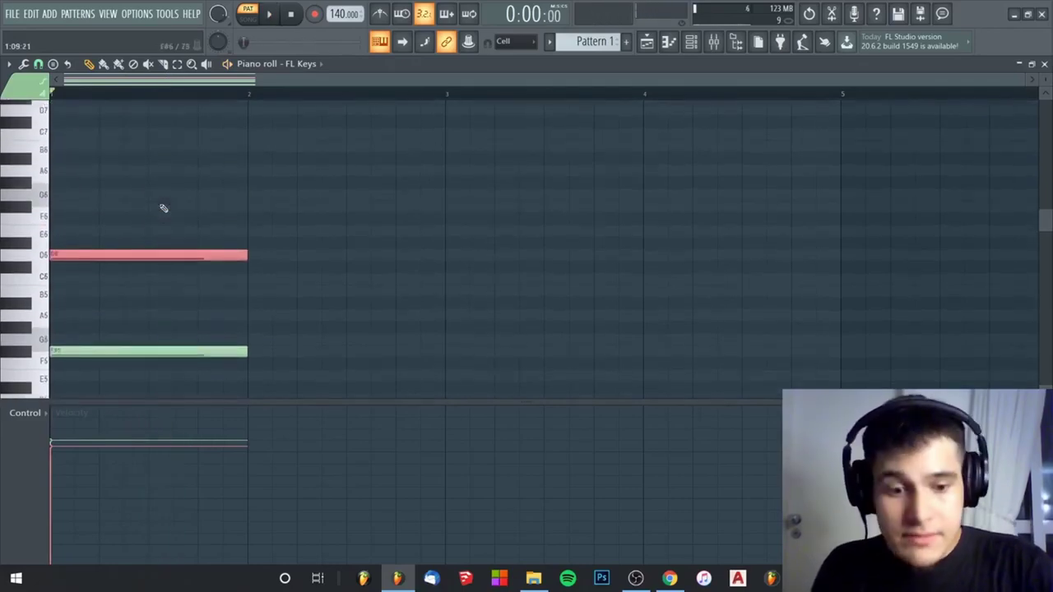
{"action": "key", "text": "ctrl+Down"}
{"action": "scroll", "coordinate": [198, 236], "scroll_direction": "down", "scroll_amount": 4}
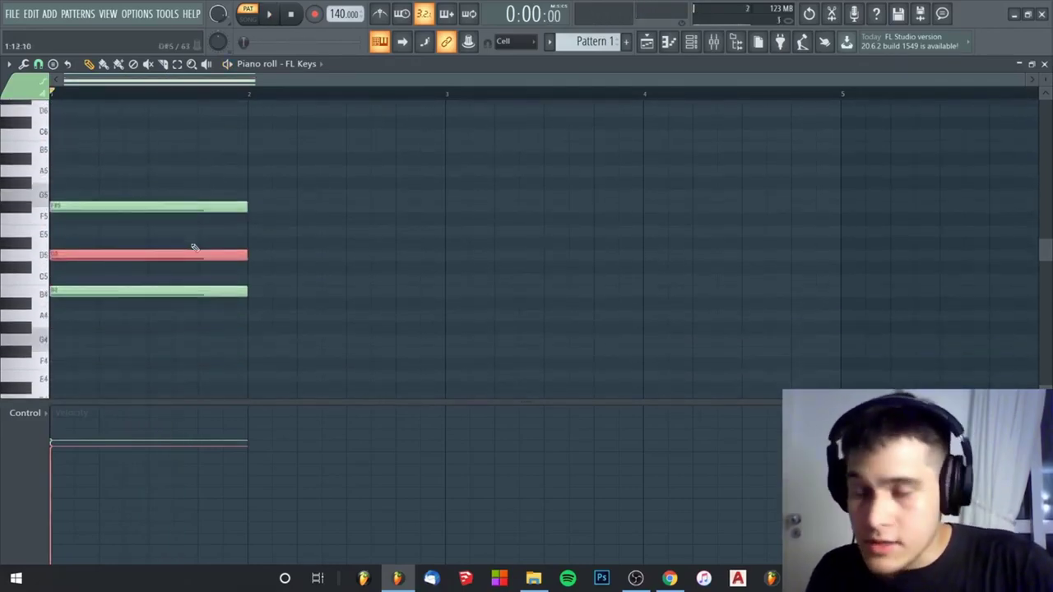